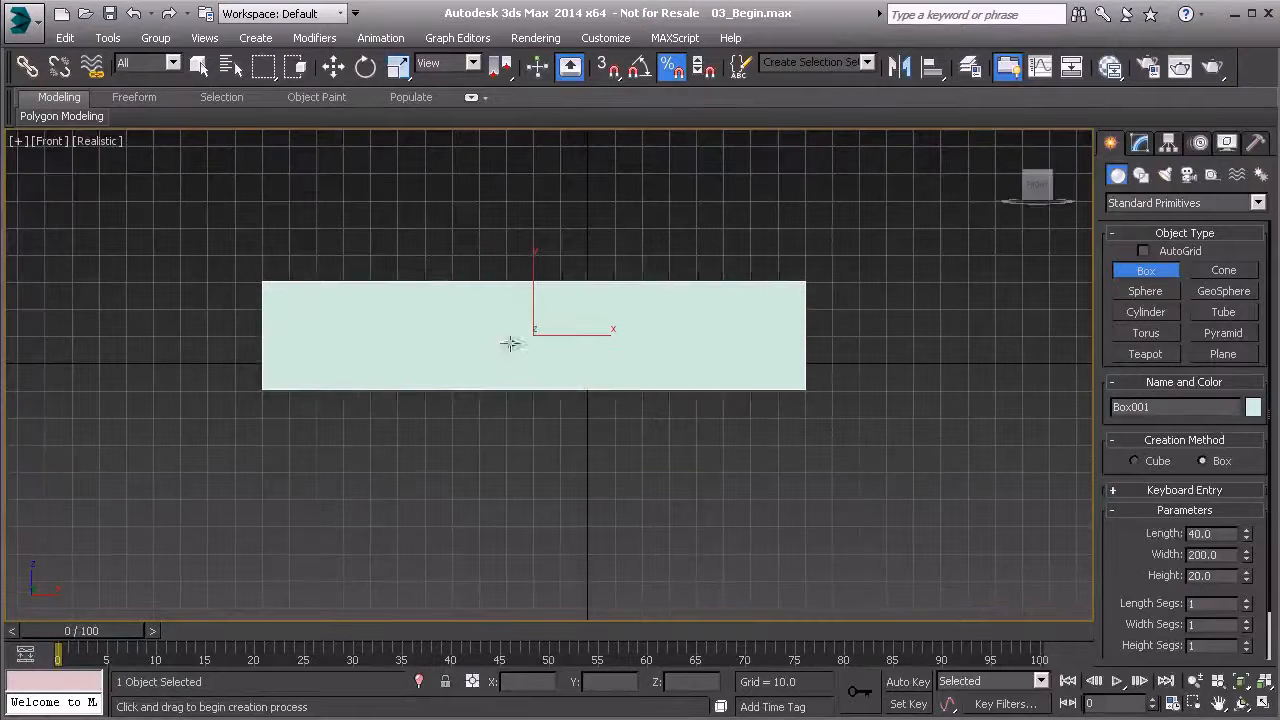
- Finish creating the box and move it close to the world origin, to about X 2.6 and Z 0.2
right_click(818, 334)
key("w")
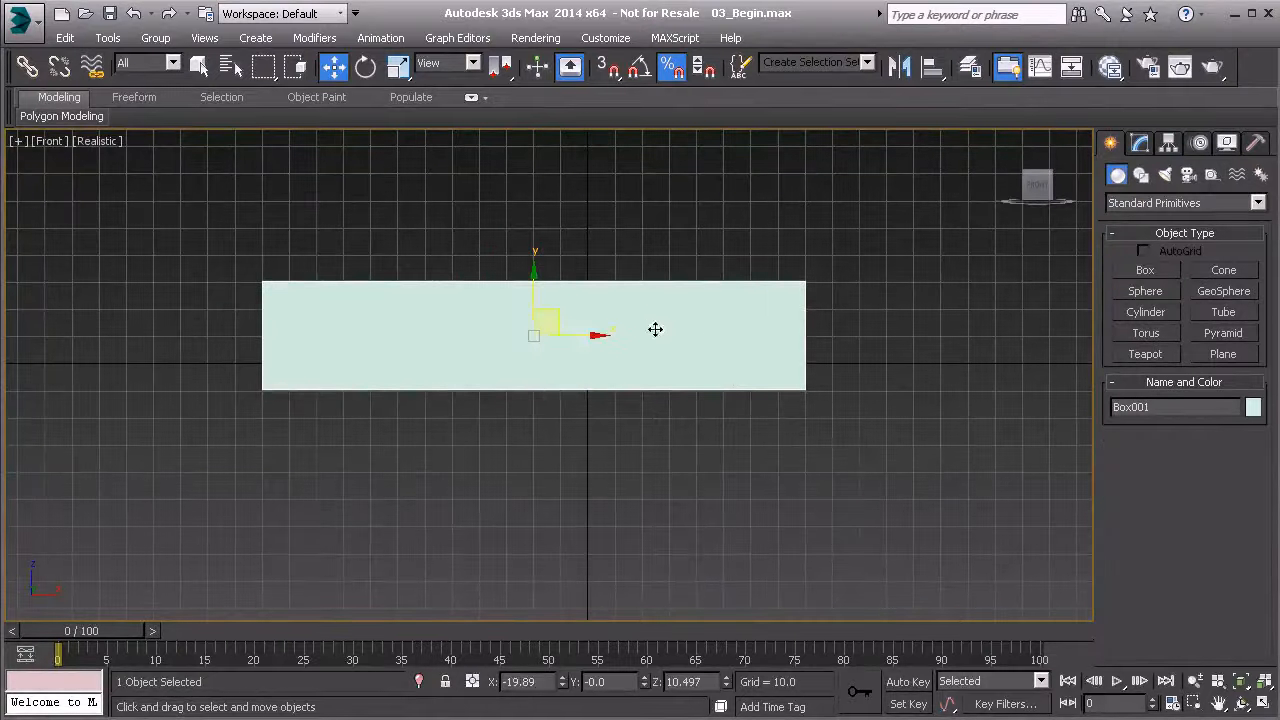
left_click_drag(560, 314, 617, 340)
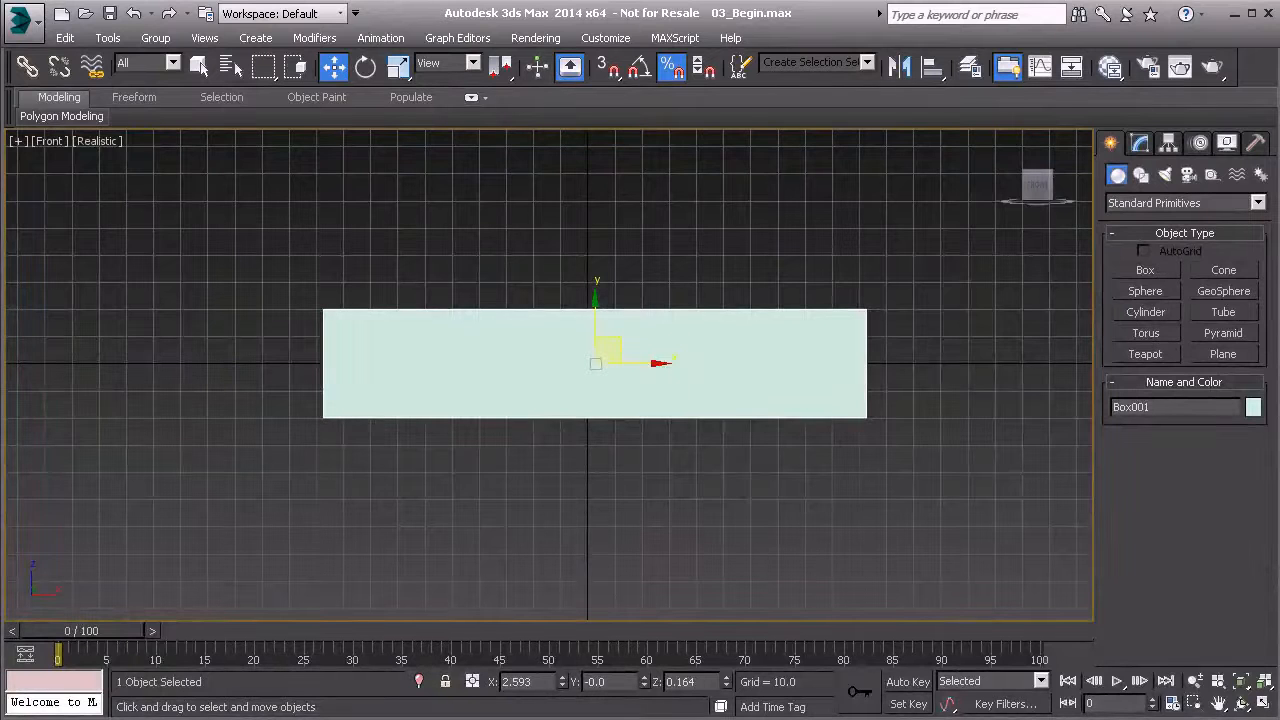
- Change the box's object color to black
left_click(1253, 408)
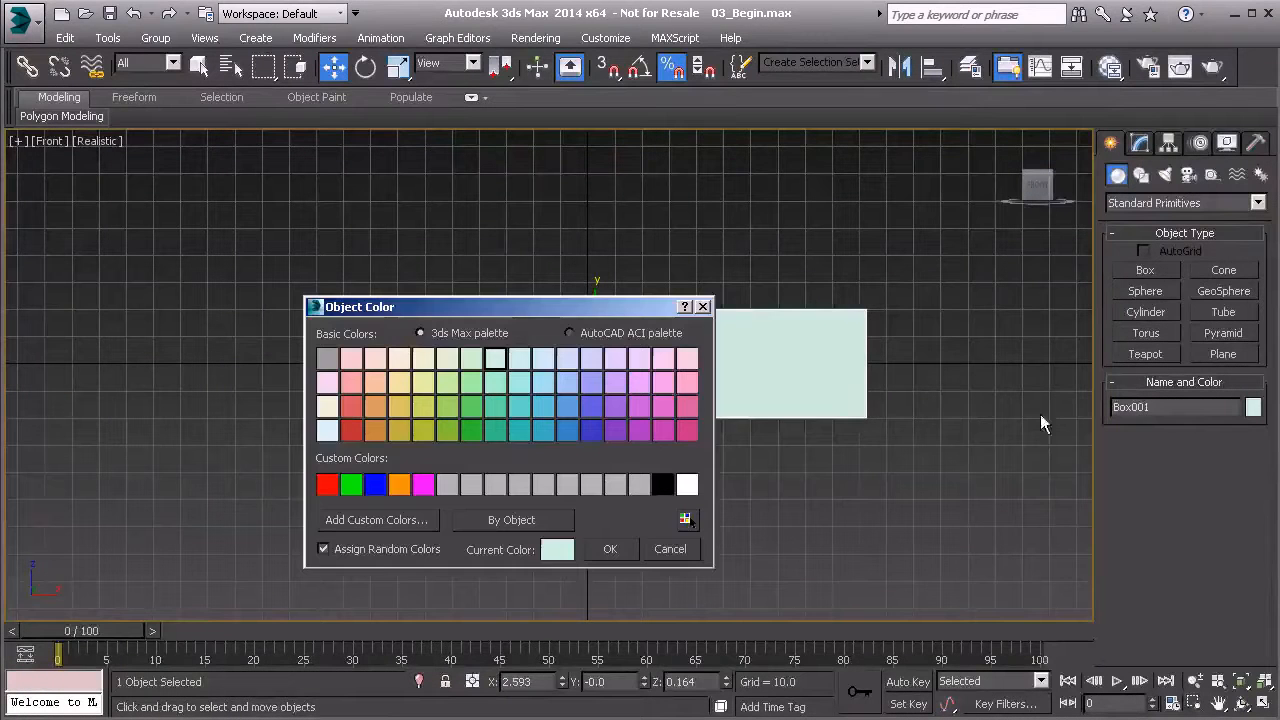
left_click(662, 486)
left_click(611, 549)
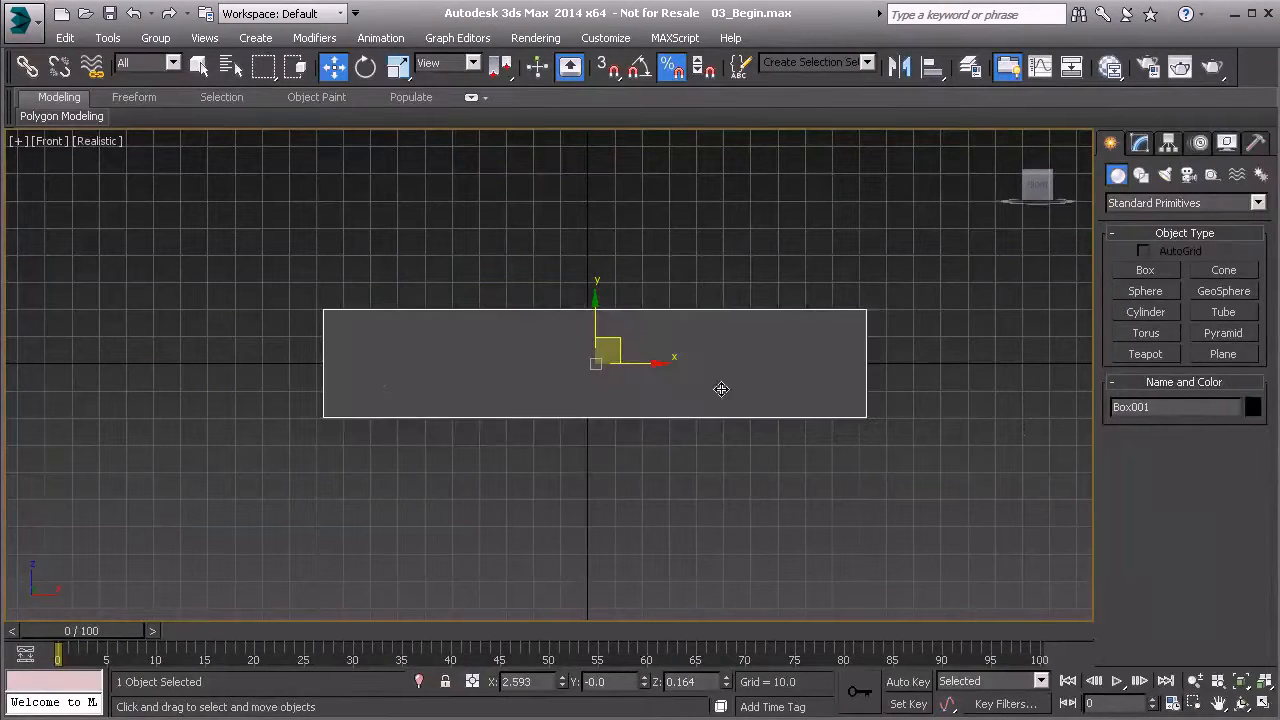
- Assign the PreViz material from the Slate Material Editor to the selected box and close the editor
left_click(1110, 66)
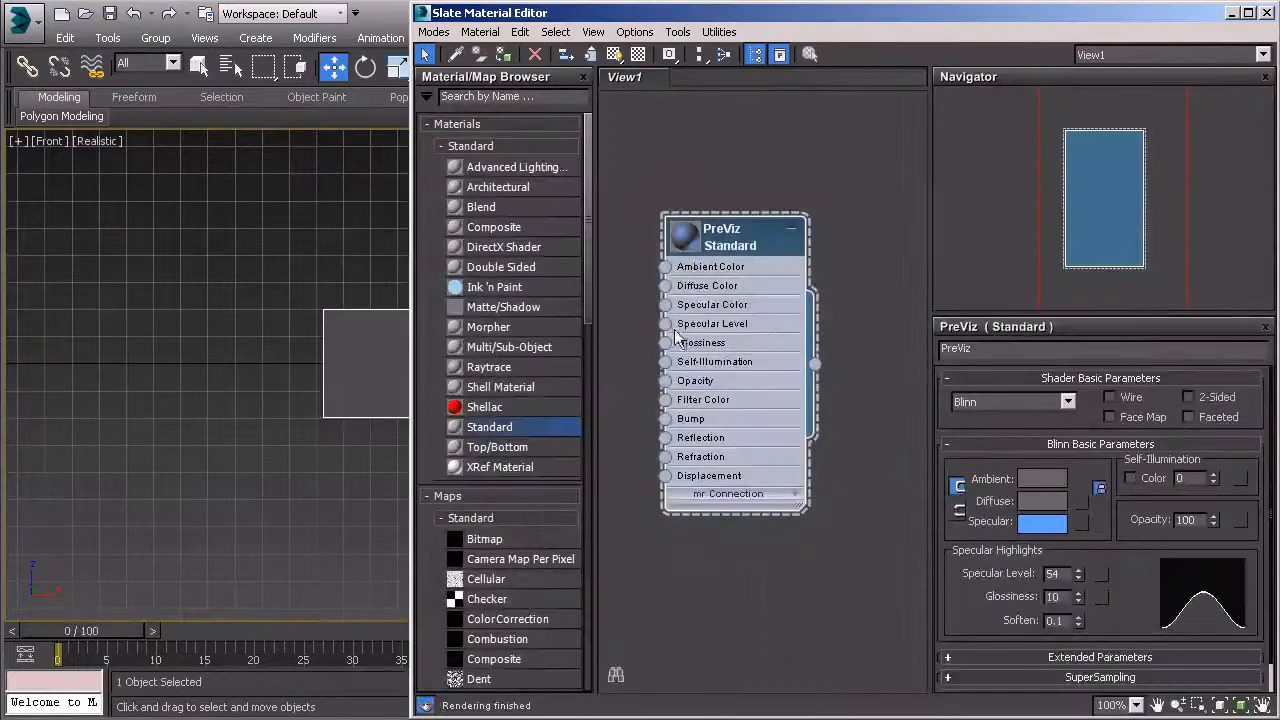
left_click(504, 57)
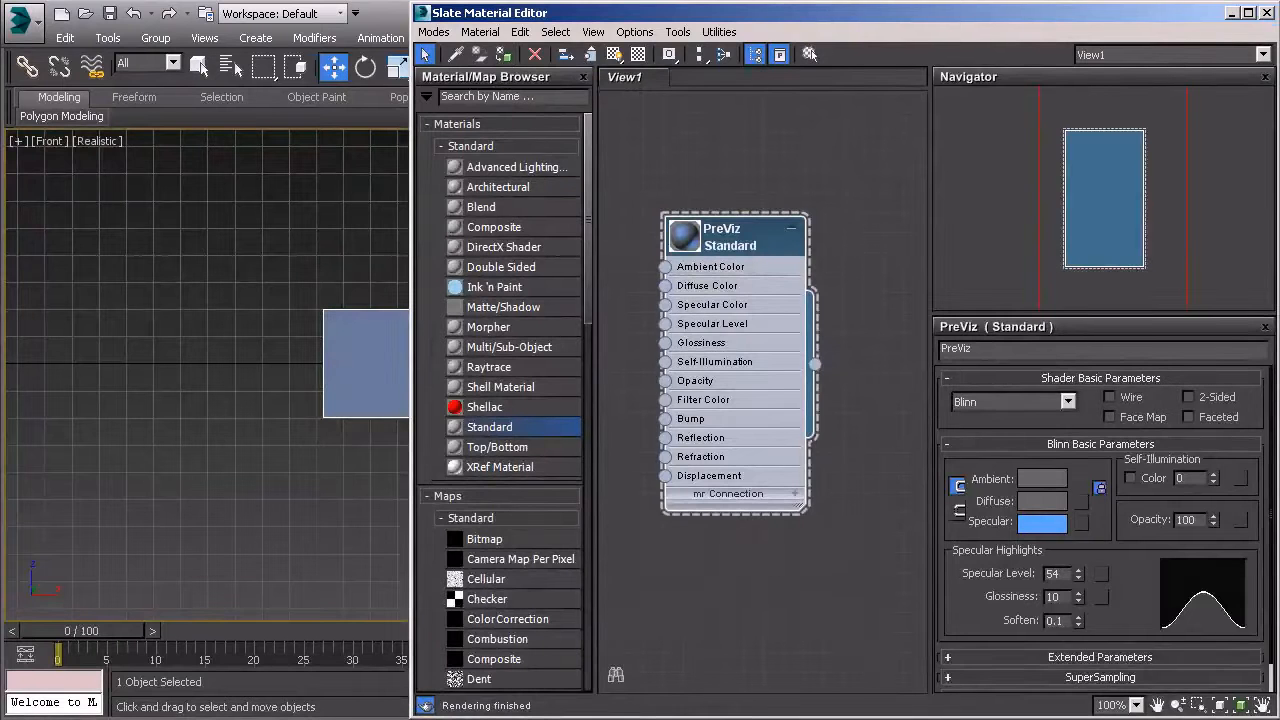
left_click(1266, 13)
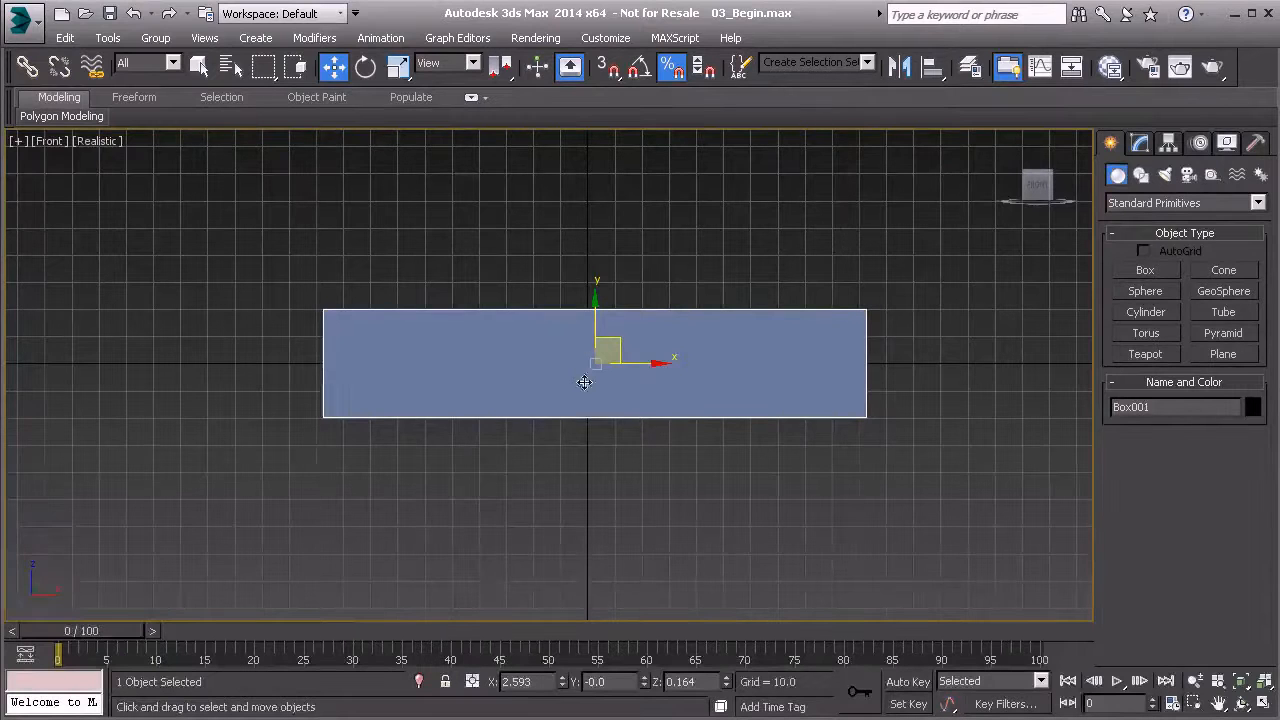
- Convert the box to an Editable Poly
middle_click_drag(580, 378, 569, 375)
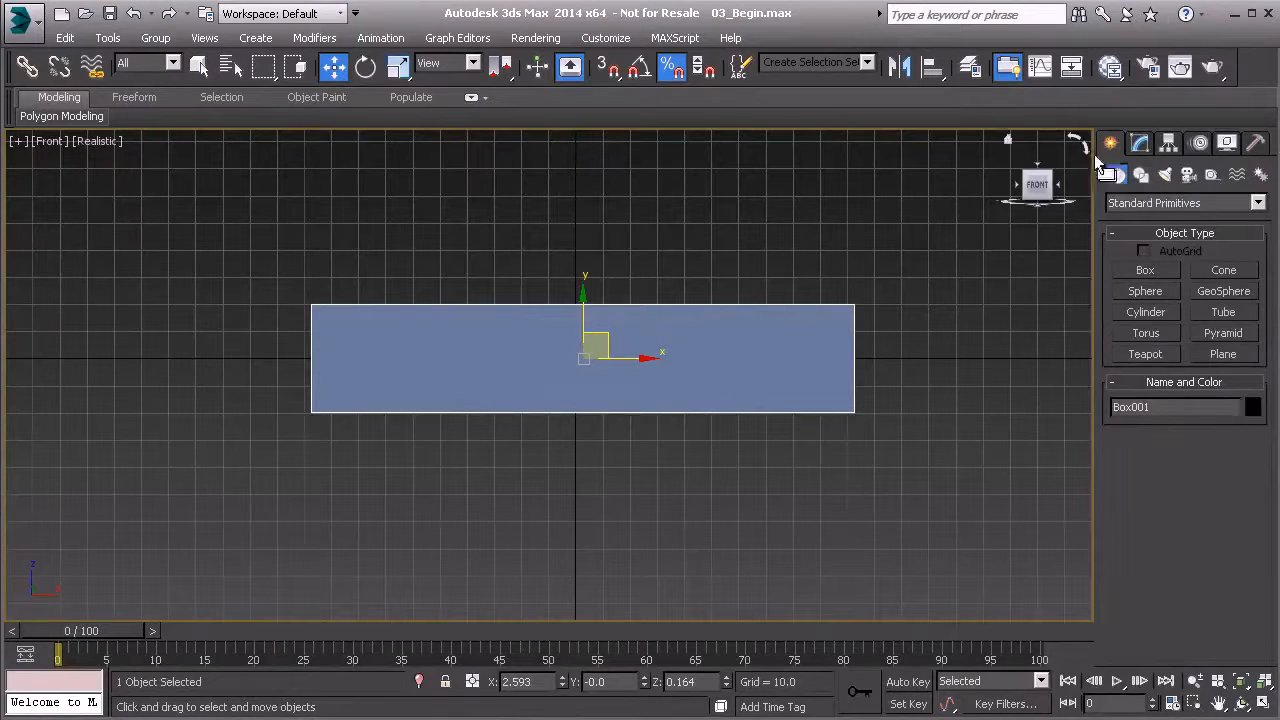
left_click(1139, 142)
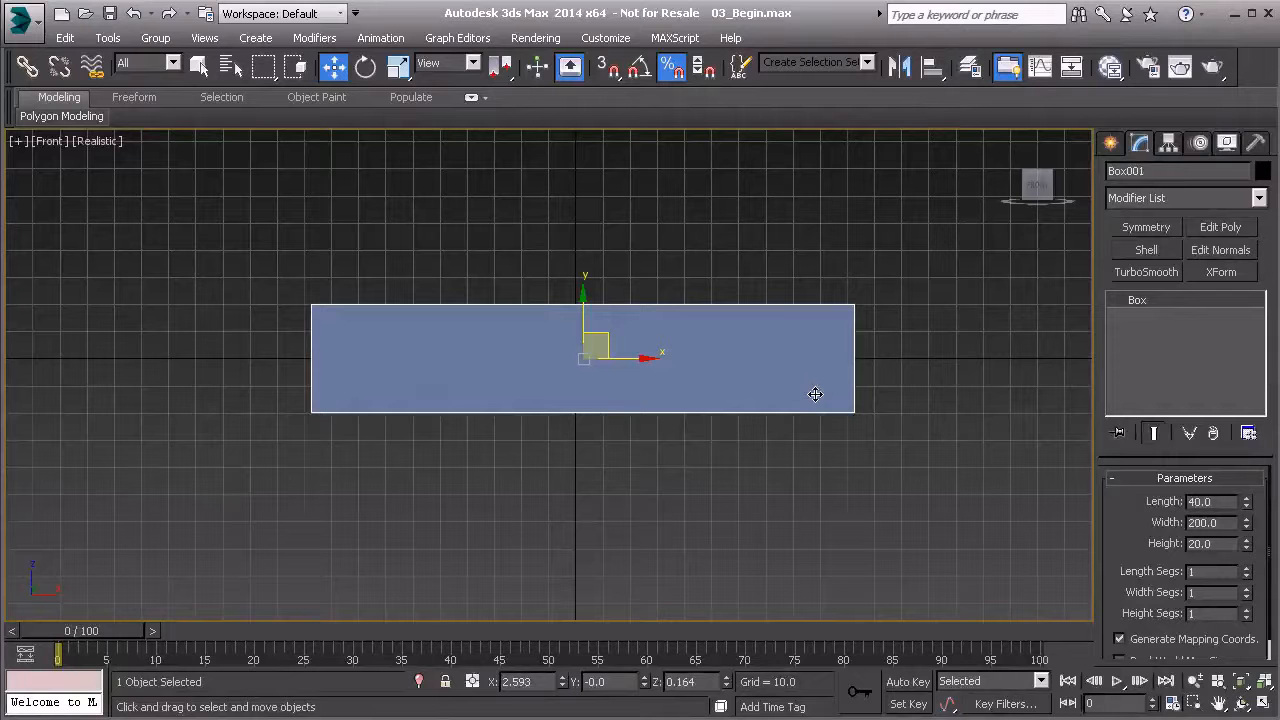
right_click(794, 360)
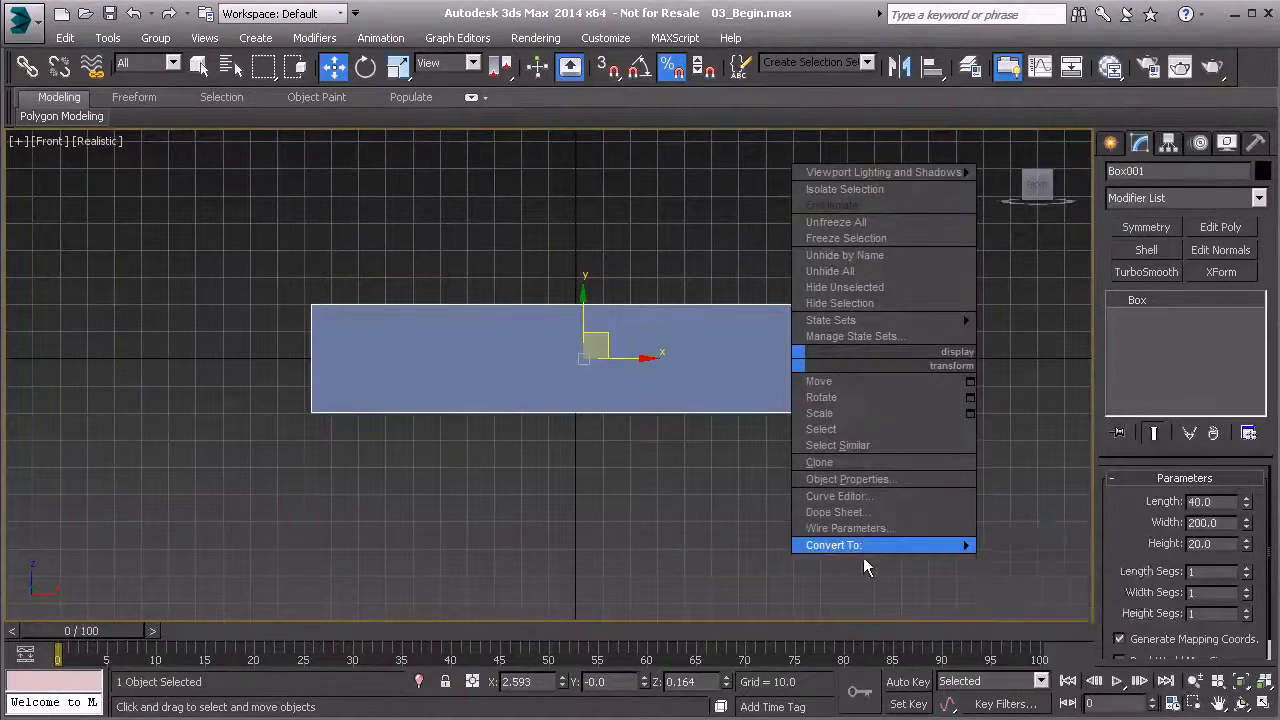
mouse_move(865, 558)
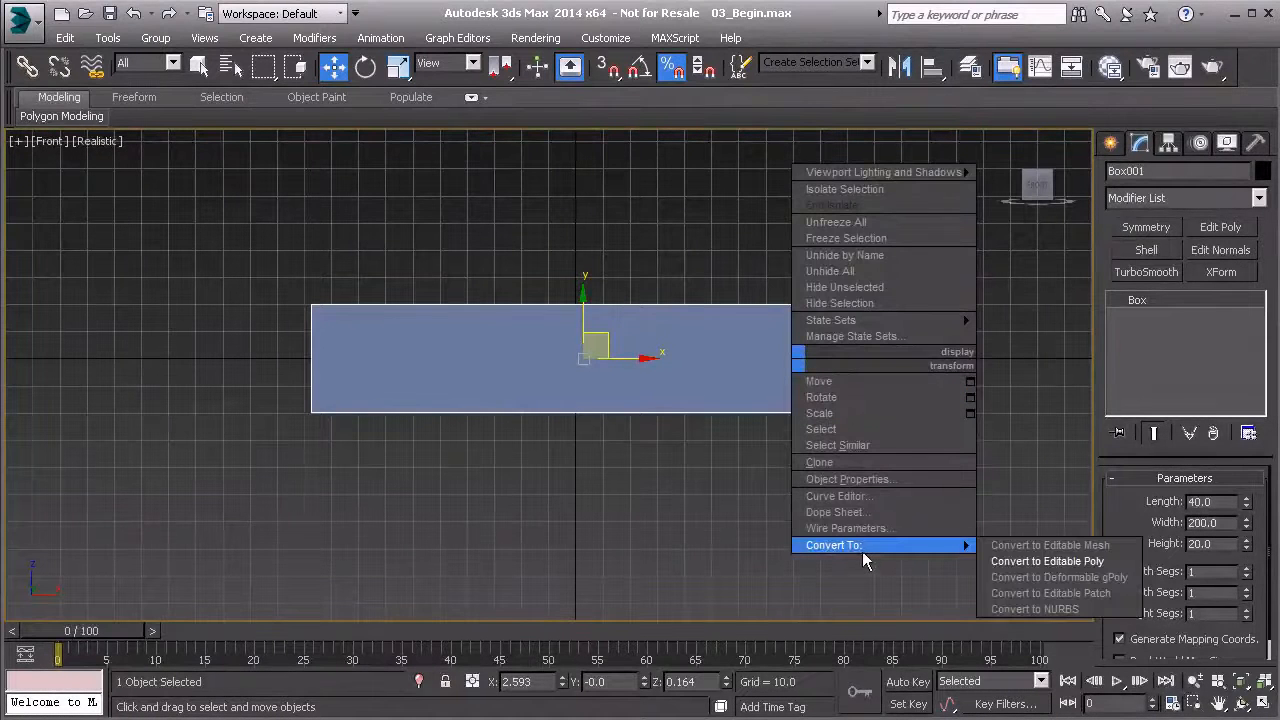
left_click(1027, 561)
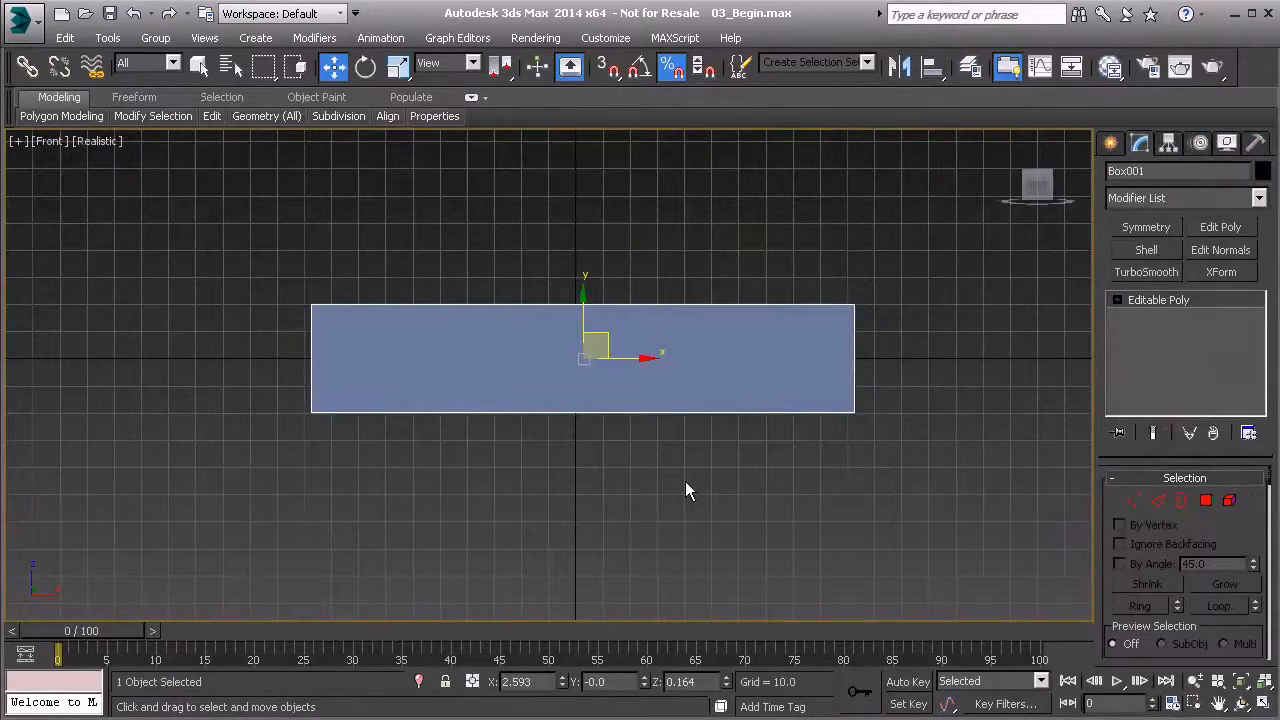
- Use SwiftLoop to insert five vertical edge loops across the box: one near each end, two further in and one at the middle
key("alt+1")
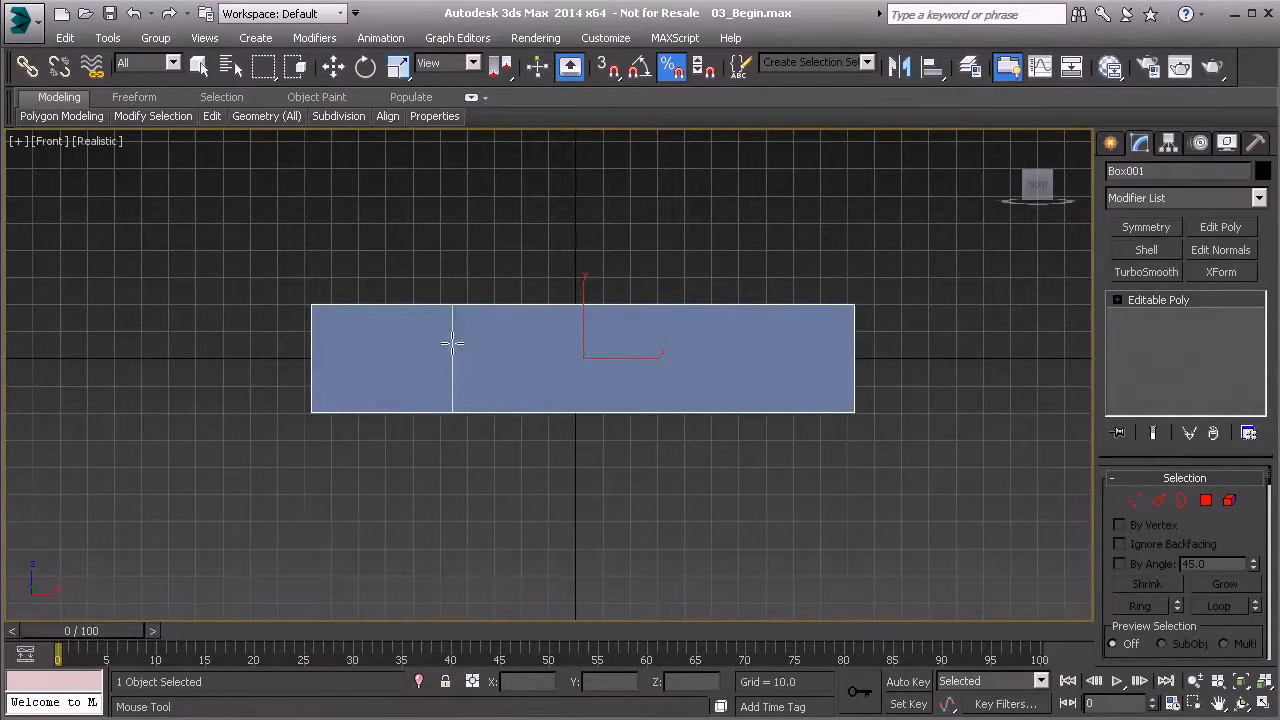
left_click(384, 335)
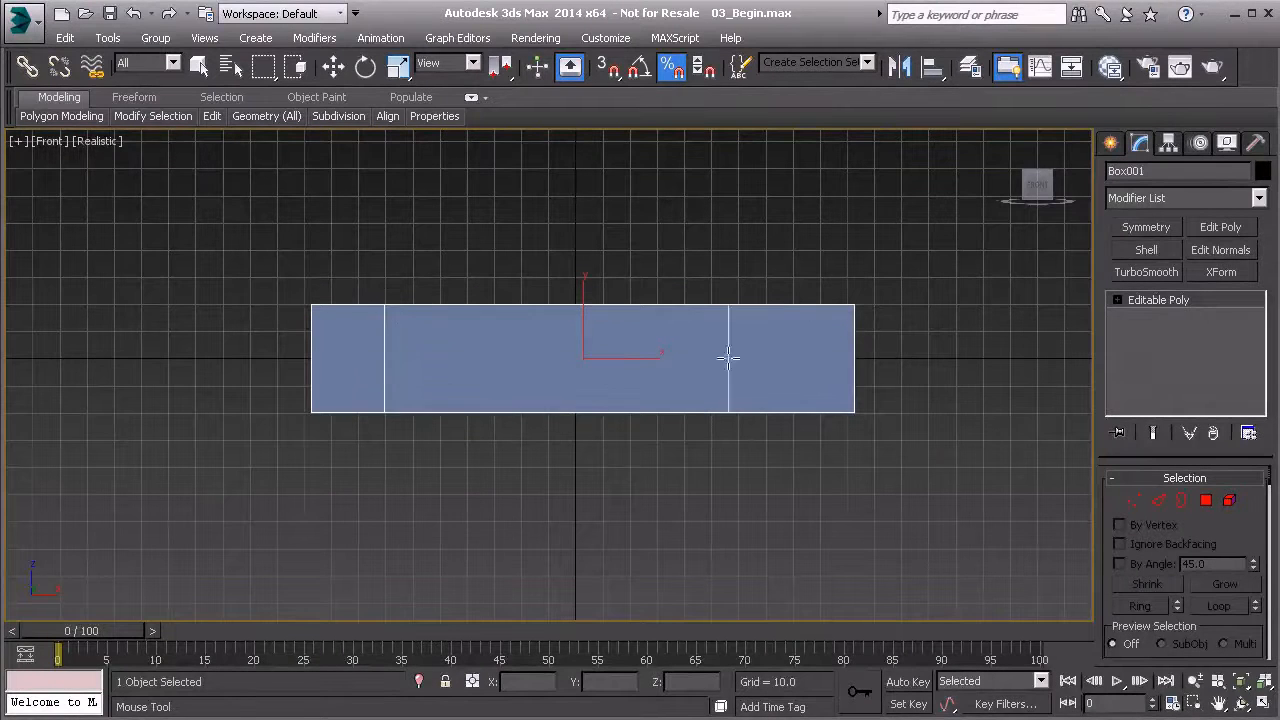
left_click(783, 348)
left_click(493, 350)
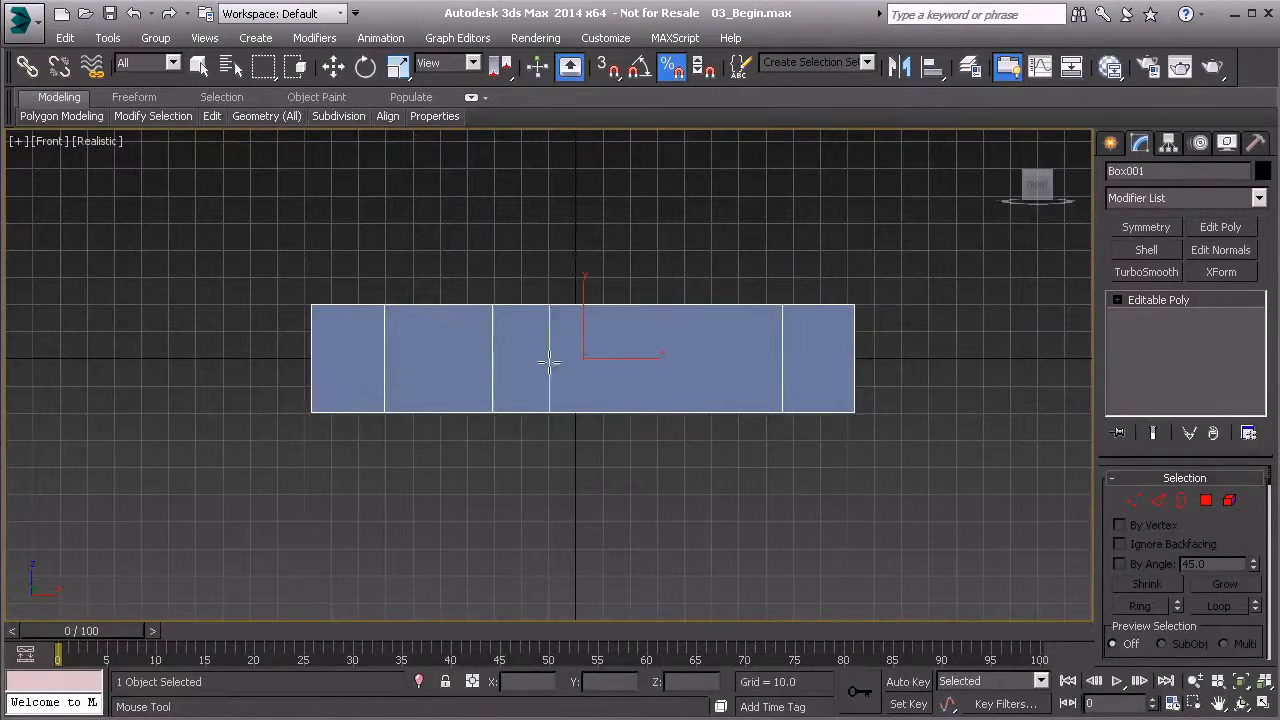
left_click(684, 362)
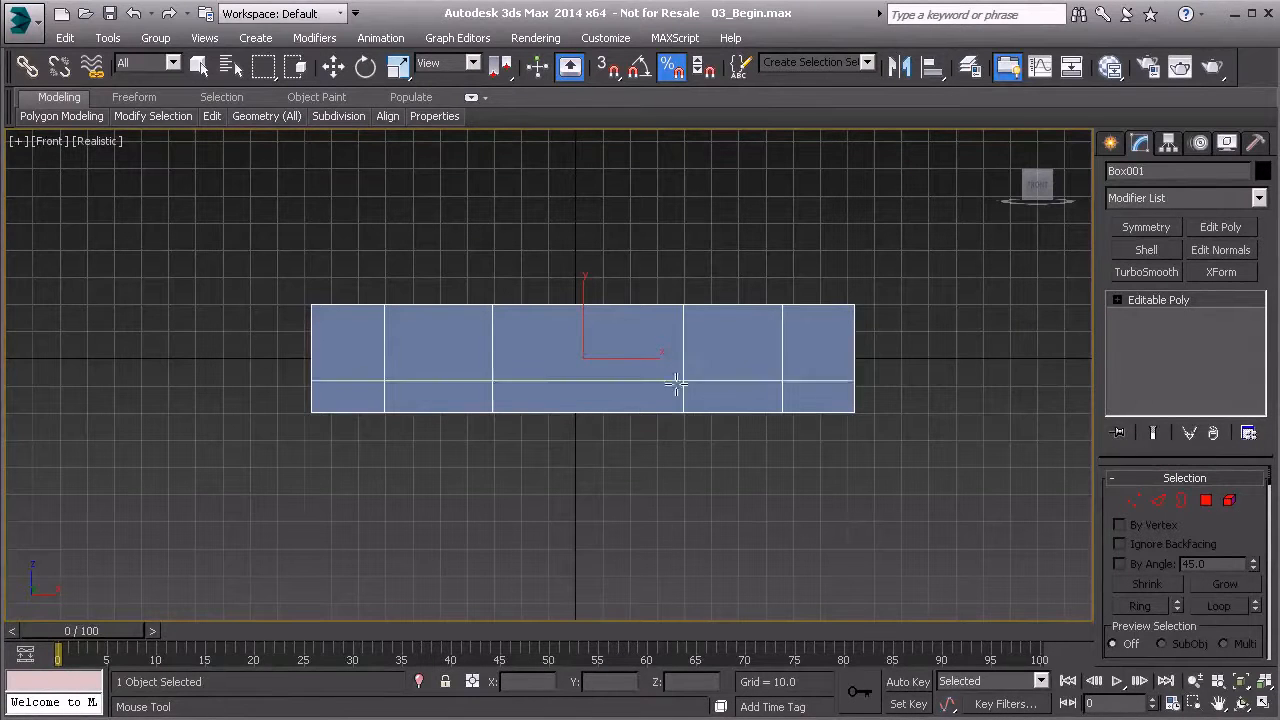
left_click(588, 367)
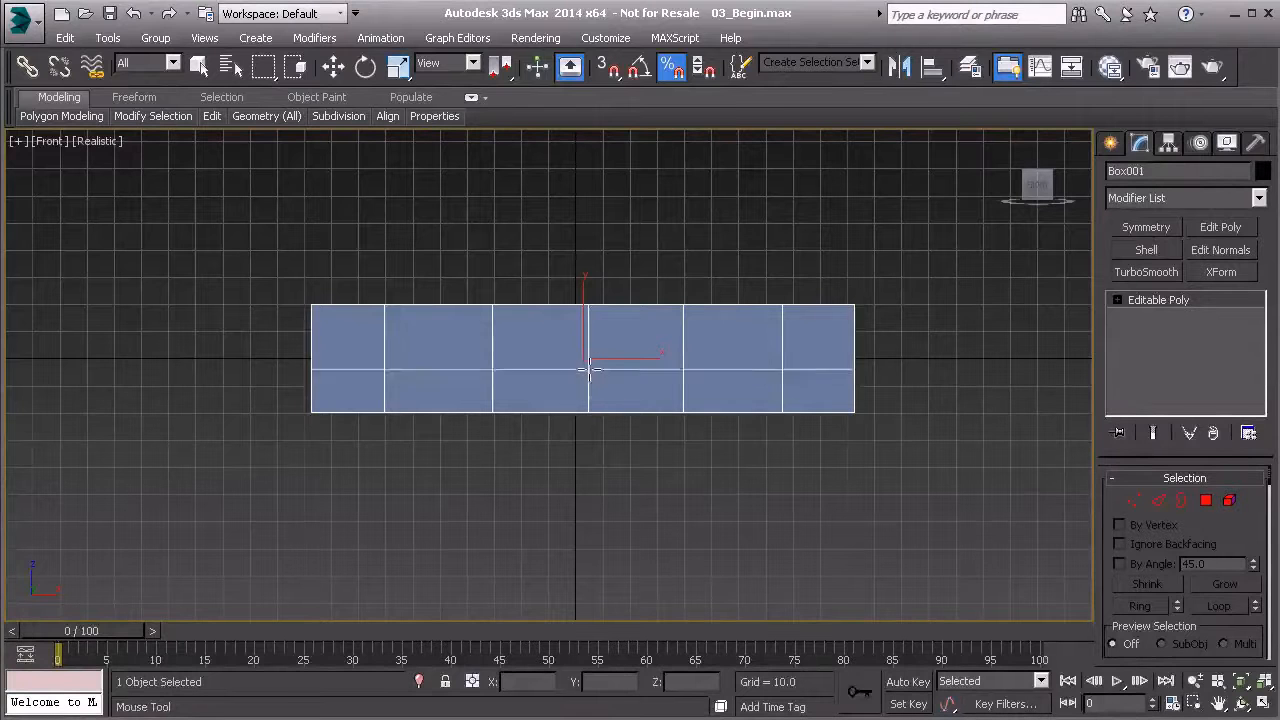
key("w")
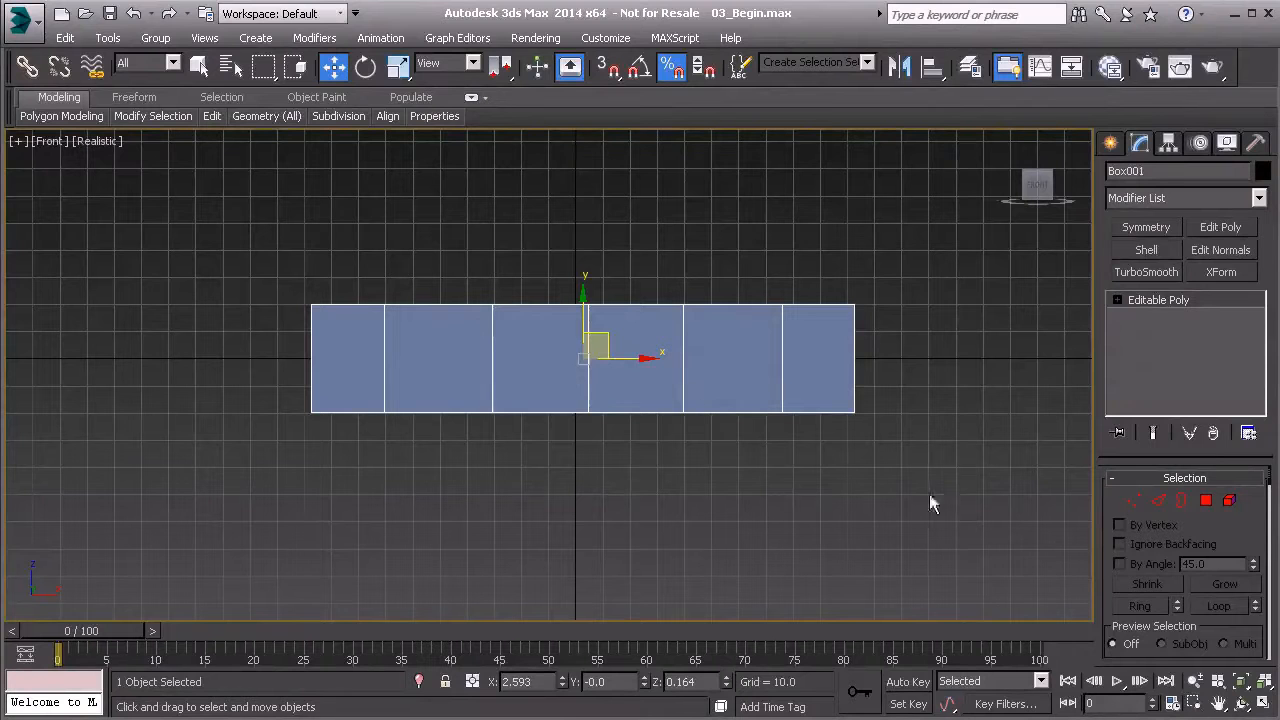
- Pull the upper left corner vertices outward along X and lower the bottom left corner vertices to about Z -38.6
left_click(1133, 502)
left_click_drag(278, 264, 336, 347)
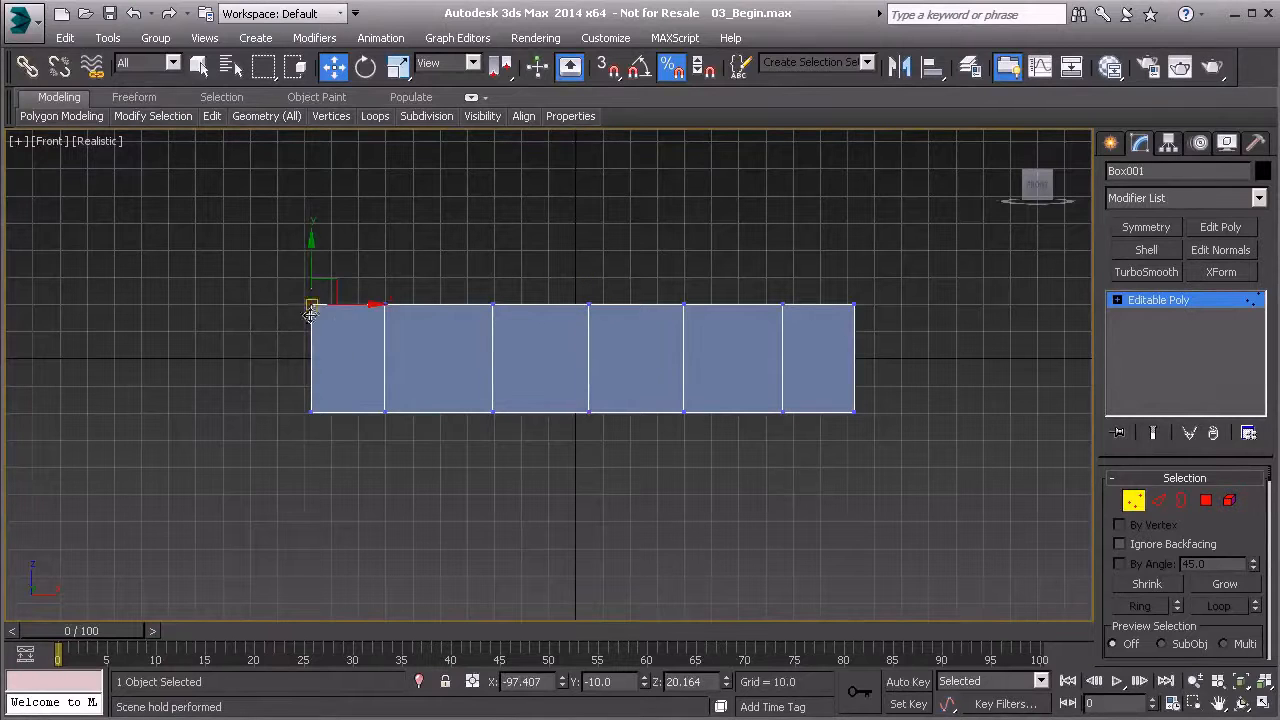
left_click_drag(363, 304, 298, 305)
left_click_drag(263, 398, 326, 448)
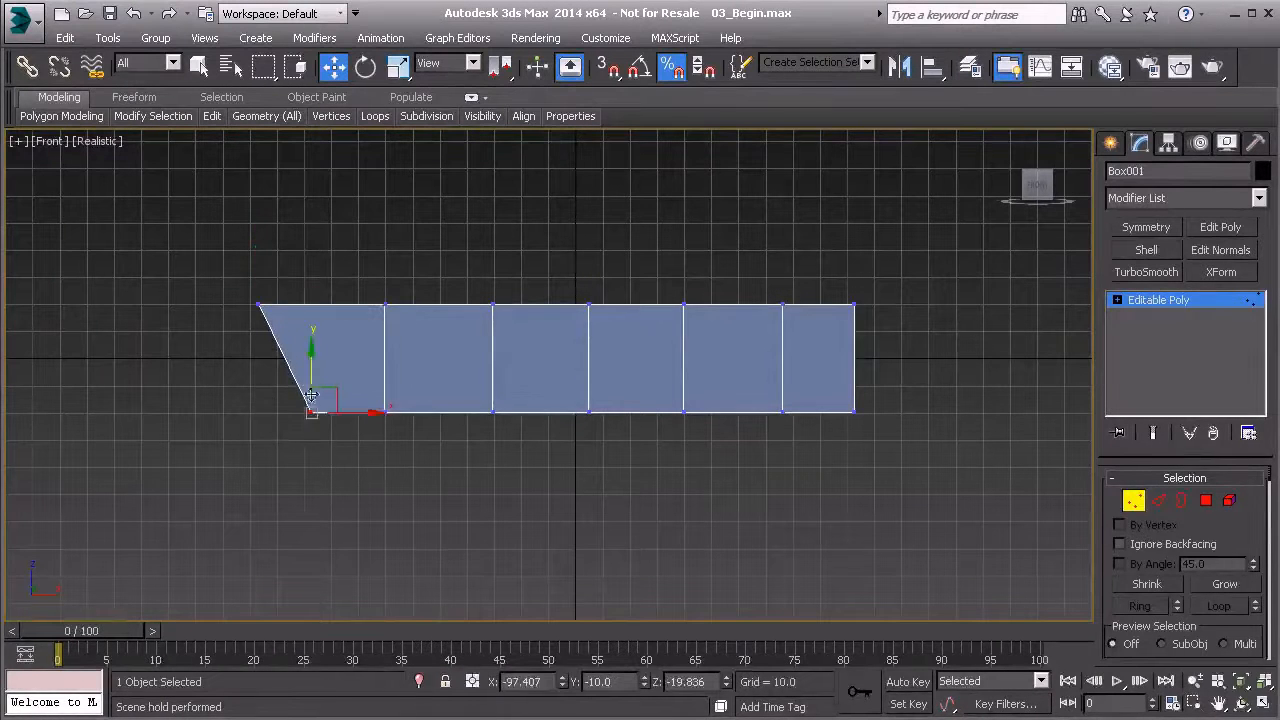
left_click_drag(311, 365, 311, 417)
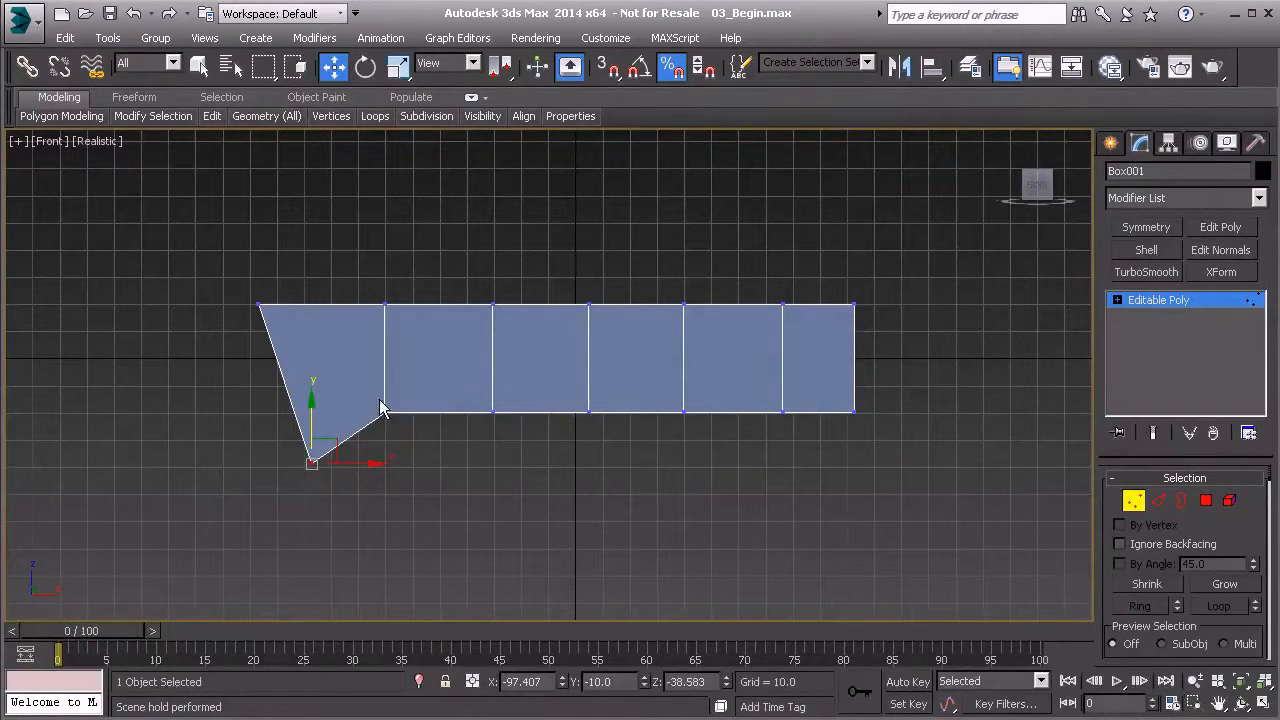
- Lower the three middle pairs of bottom vertices to about Z -21.6 and the central pair to about Z -22.7, and leave vertex editing
left_click_drag(472, 395, 718, 450)
left_click_drag(587, 366, 614, 437)
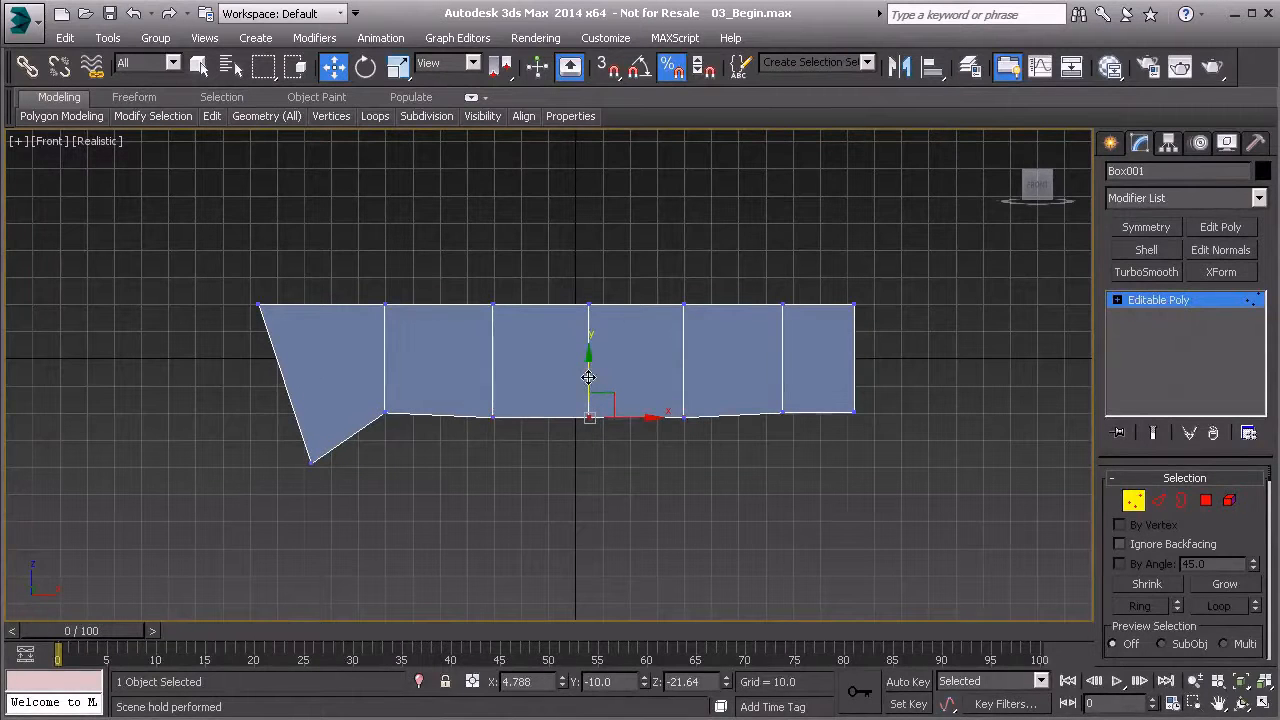
left_click_drag(589, 377, 590, 381)
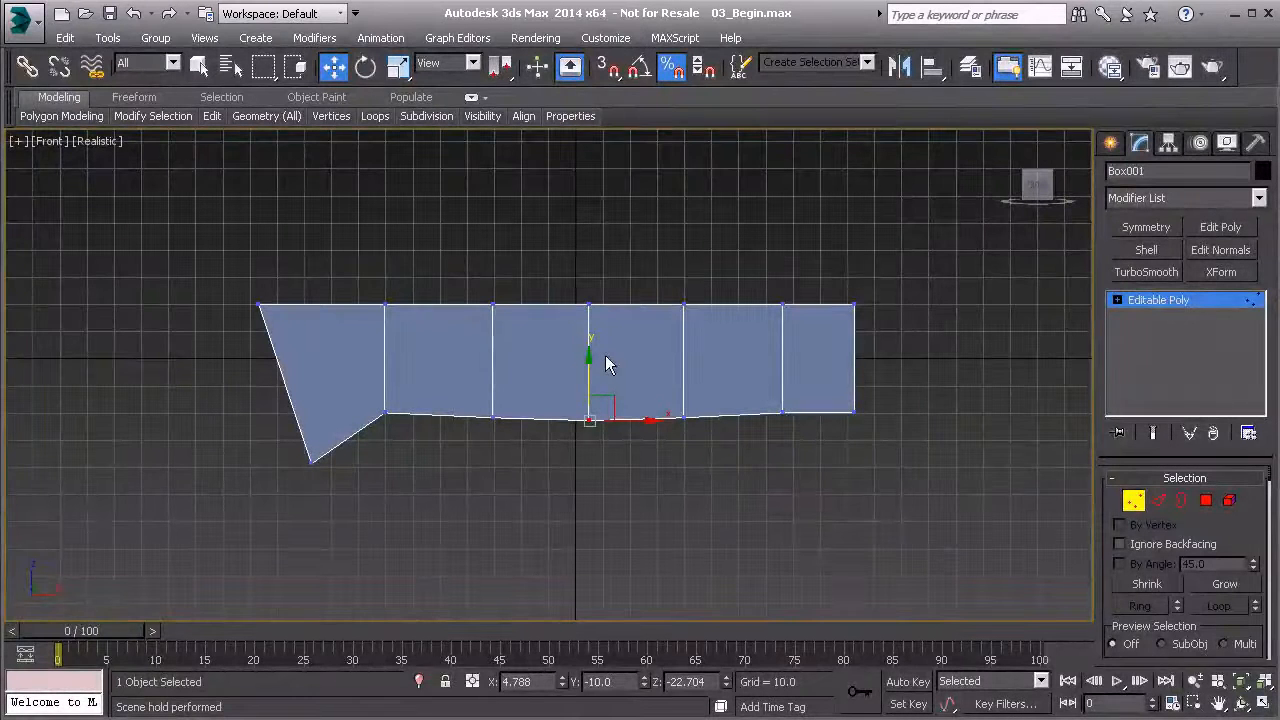
left_click(1133, 500)
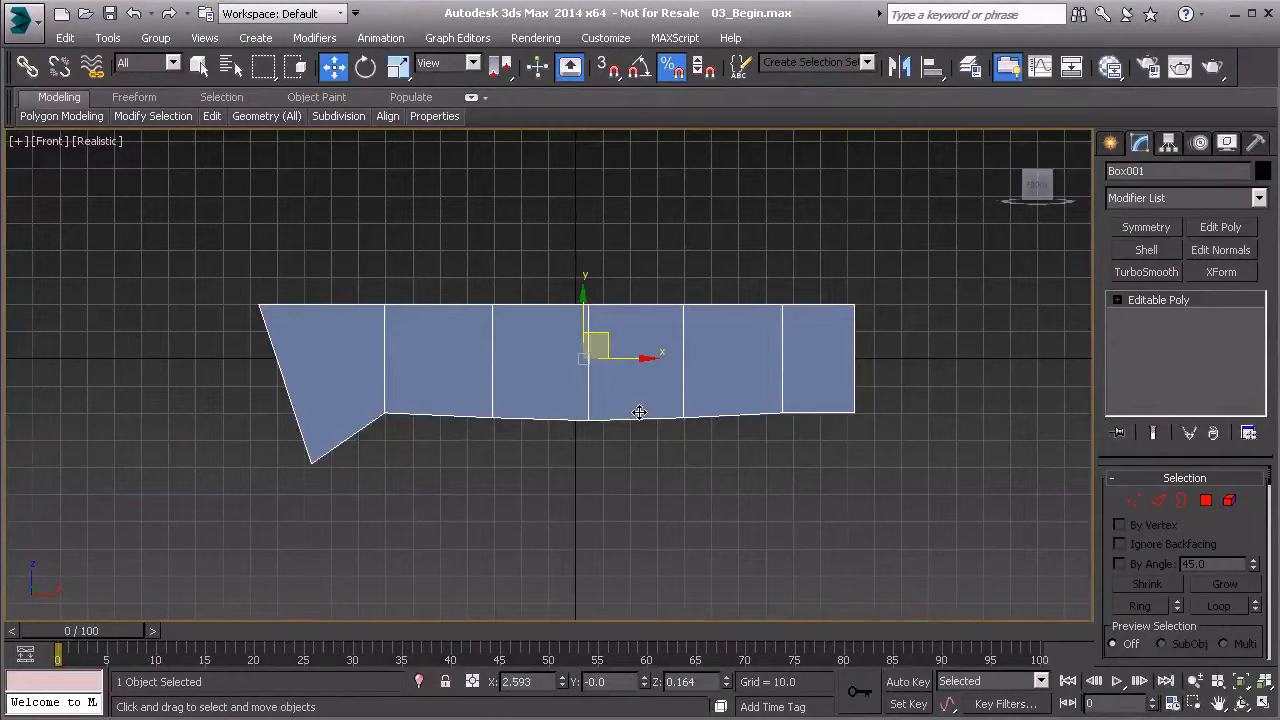
- Apply a TurboSmooth modifier to the mesh and inspect the smoothed shape from several angles in a perspective view
key("p")
middle_click_drag(534, 400, 643, 431, "alt")
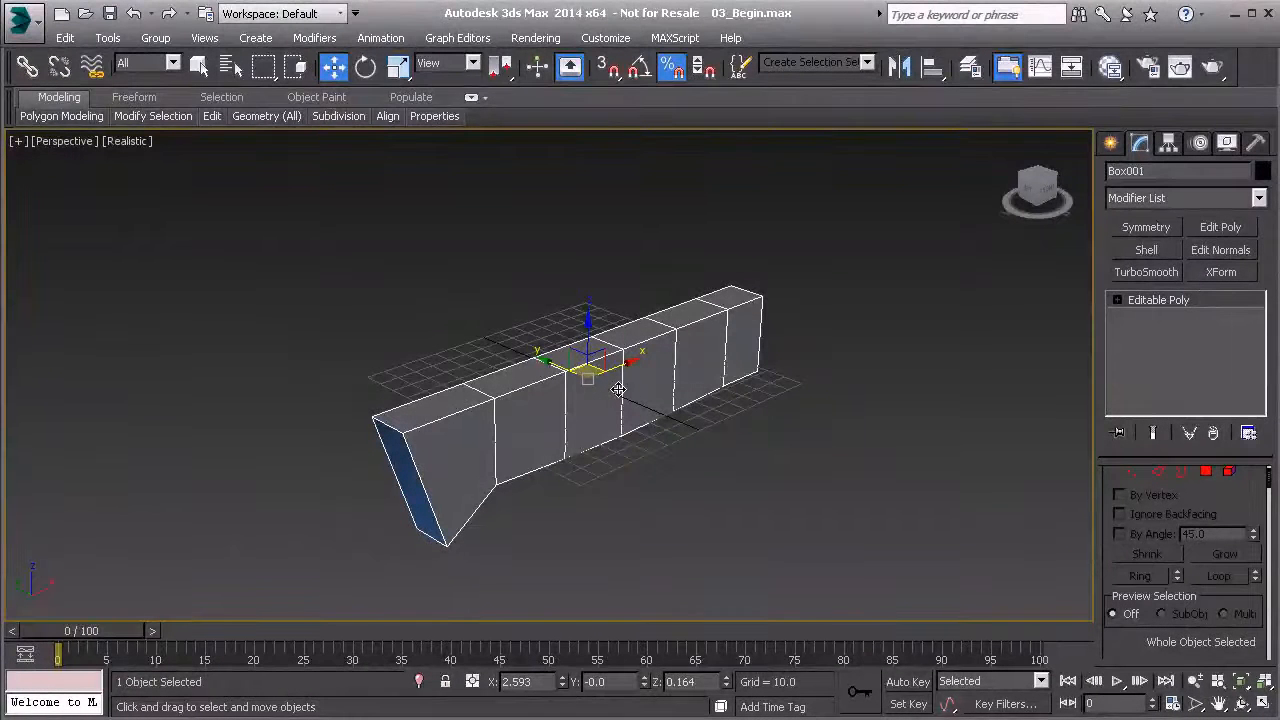
left_click(1141, 271)
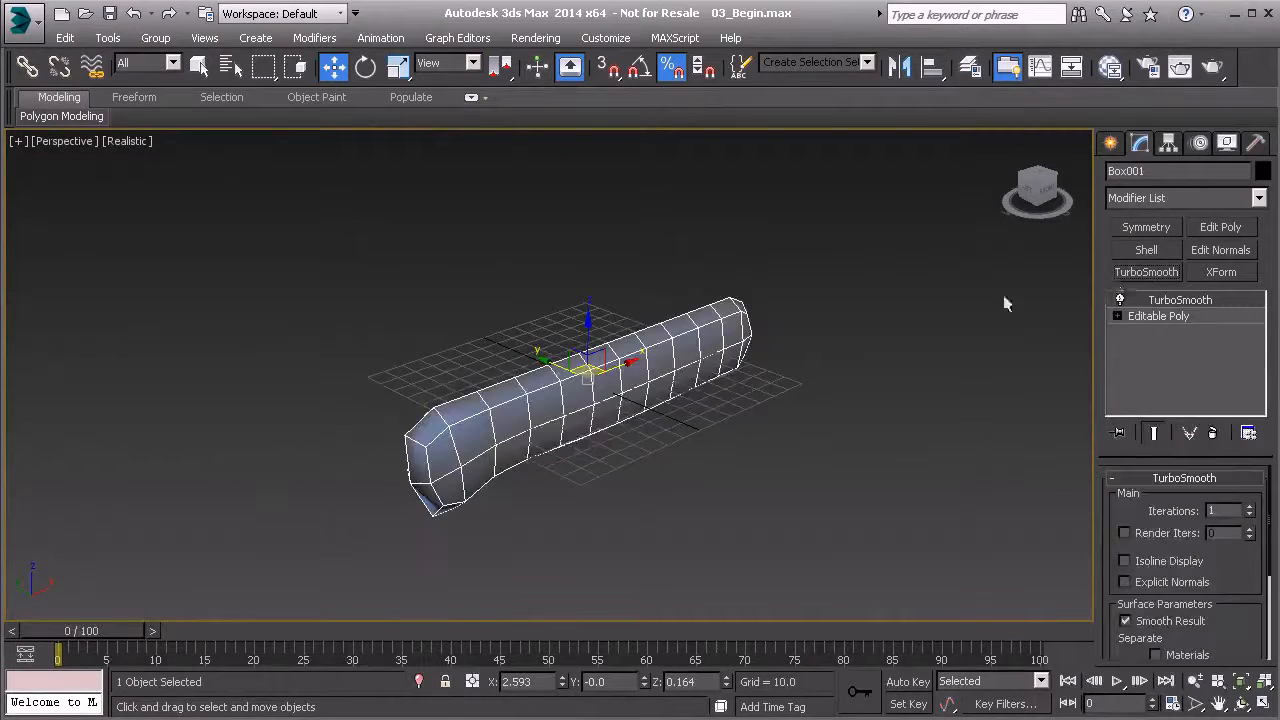
mouse_move(745, 400)
middle_mouse_down("alt")
mouse_move(710, 414)
mouse_move(606, 394)
mouse_move(487, 405)
mouse_move(516, 352)
mouse_move(737, 391)
mouse_move(741, 408)
middle_mouse_up("alt")
mouse_move(595, 422)
middle_mouse_down("alt")
mouse_move(677, 420)
mouse_move(611, 477)
mouse_move(601, 428)
mouse_move(582, 424)
middle_mouse_up("alt")
middle_click_drag(613, 409, 450, 443, "alt")
middle_click_drag(689, 373, 763, 354, "alt")
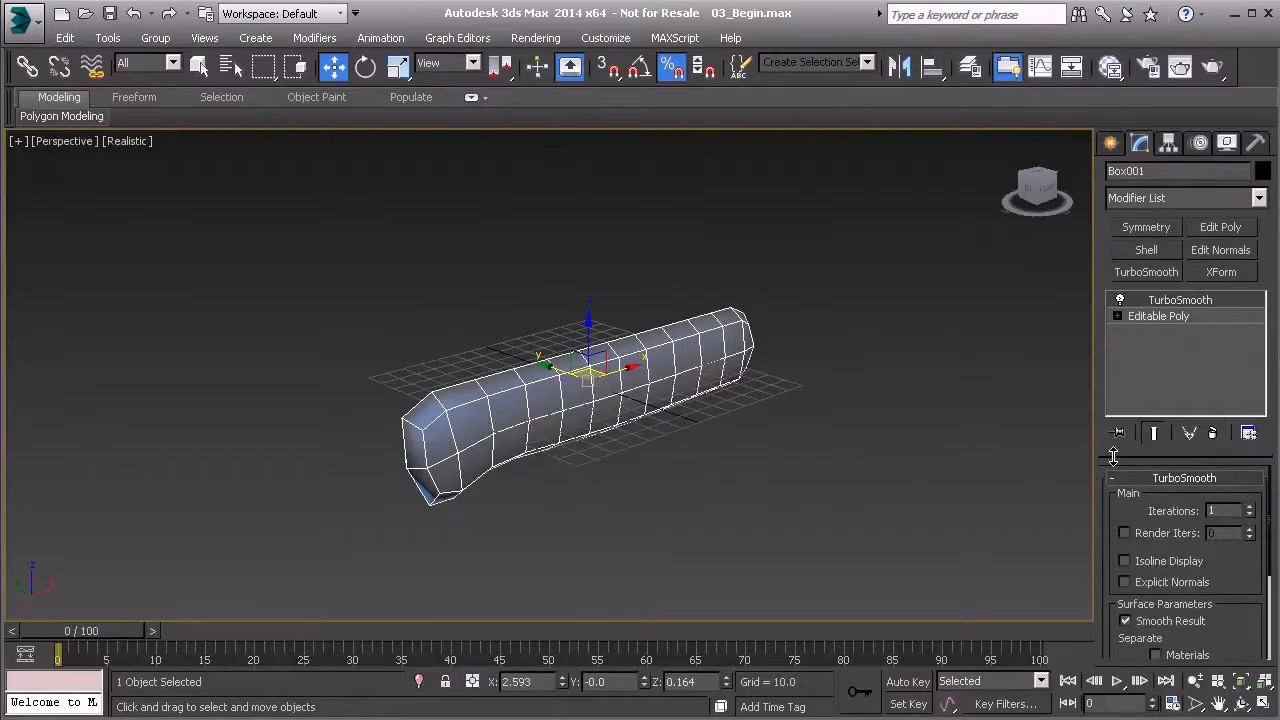
- Try 2 and 3 TurboSmooth iterations on the mesh and return the setting to 2
mouse_move(1113, 458)
left_mouse_down()
mouse_move(1127, 390)
mouse_move(1110, 458)
left_mouse_up()
mouse_move(1270, 507)
left_mouse_down()
mouse_move(1269, 576)
mouse_move(1269, 500)
left_mouse_up()
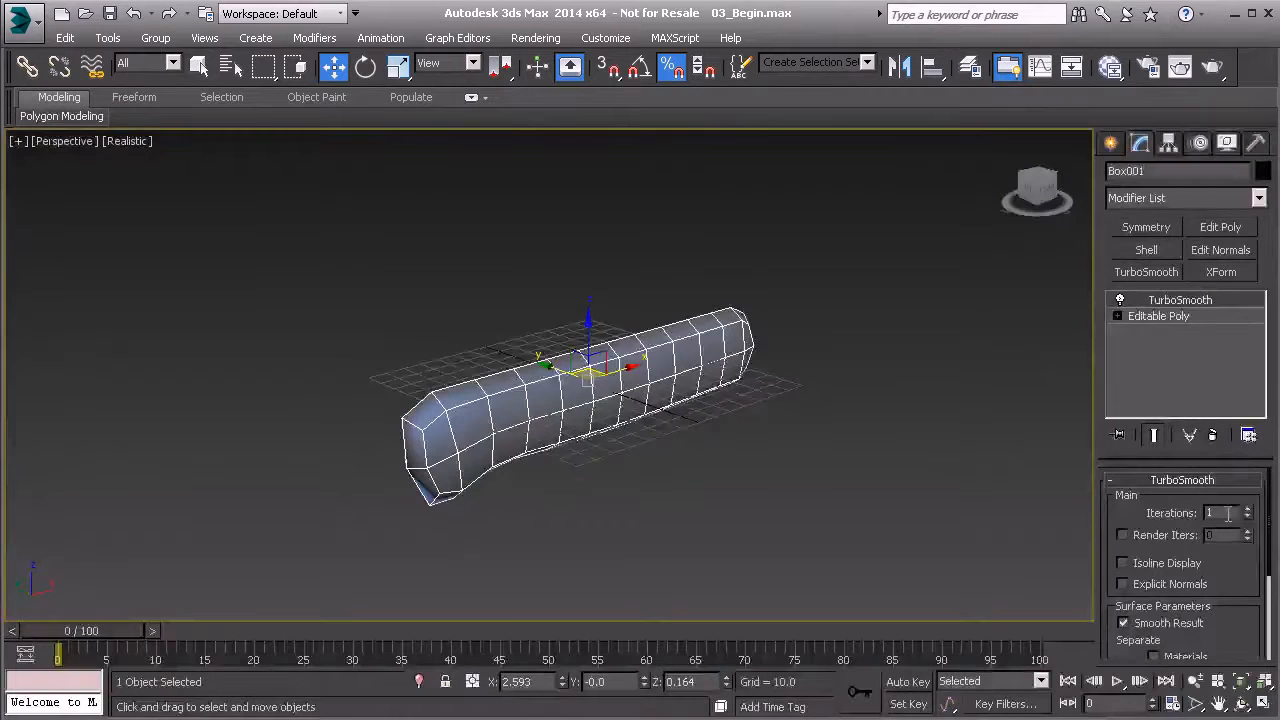
left_click(1247, 509)
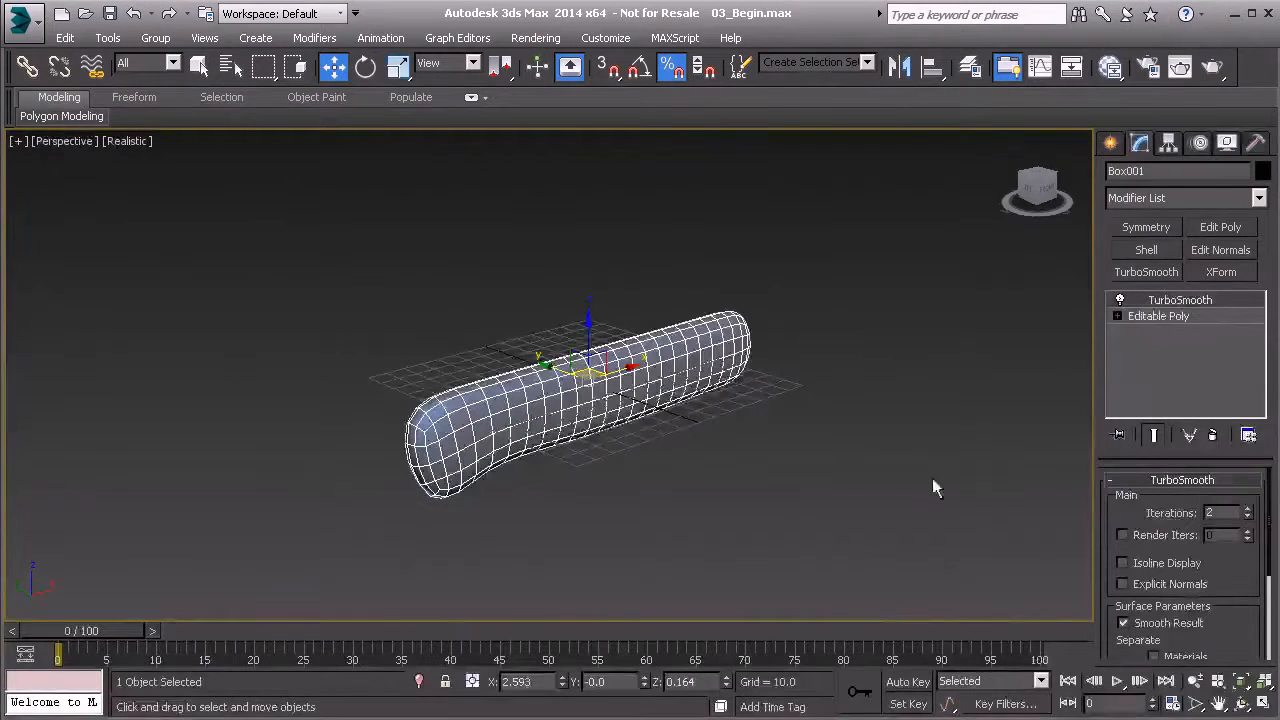
left_click(1247, 509)
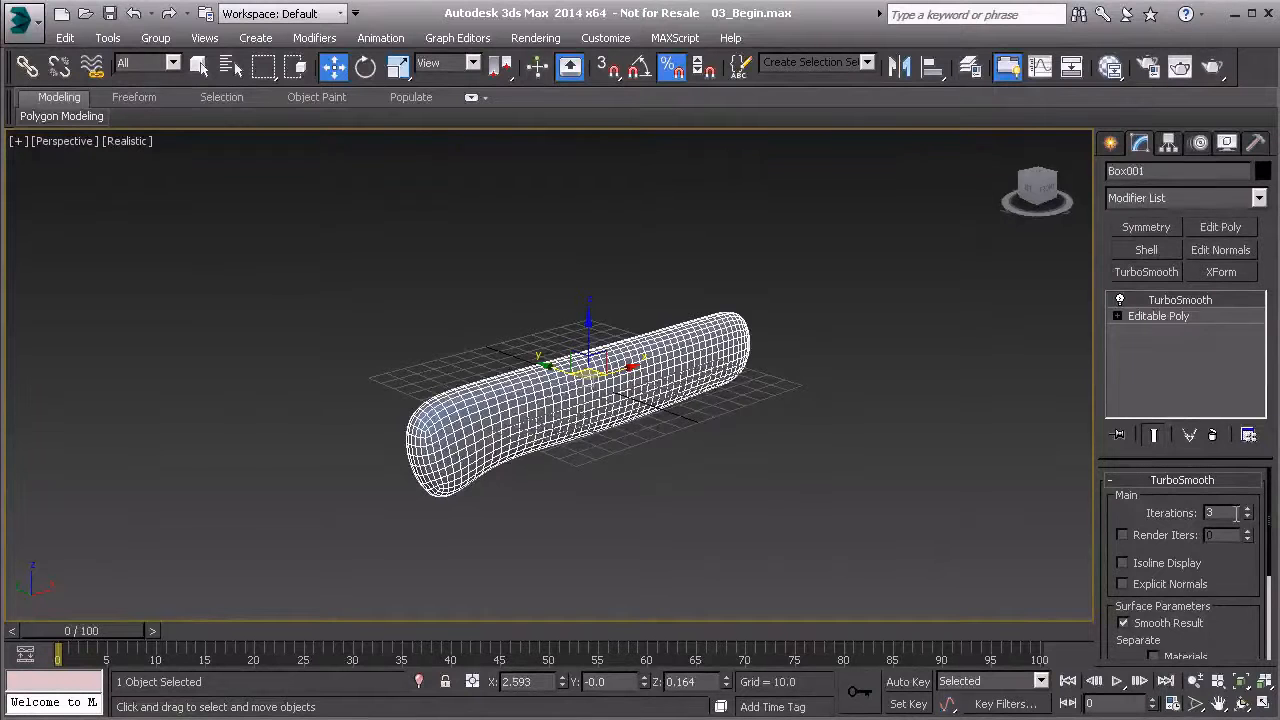
left_click(1247, 518)
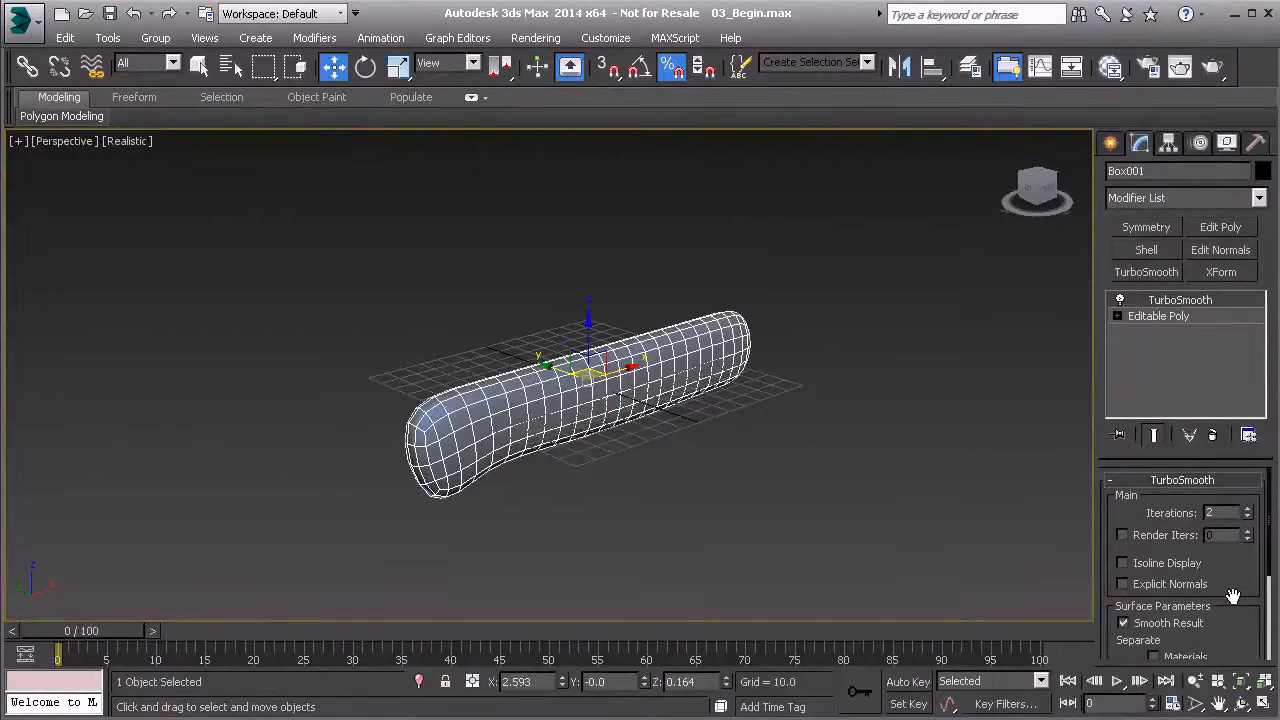
- Reduce the TurboSmooth iterations to 0
mouse_move(1232, 597)
left_mouse_down()
mouse_move(1229, 573)
mouse_move(1227, 587)
left_mouse_up()
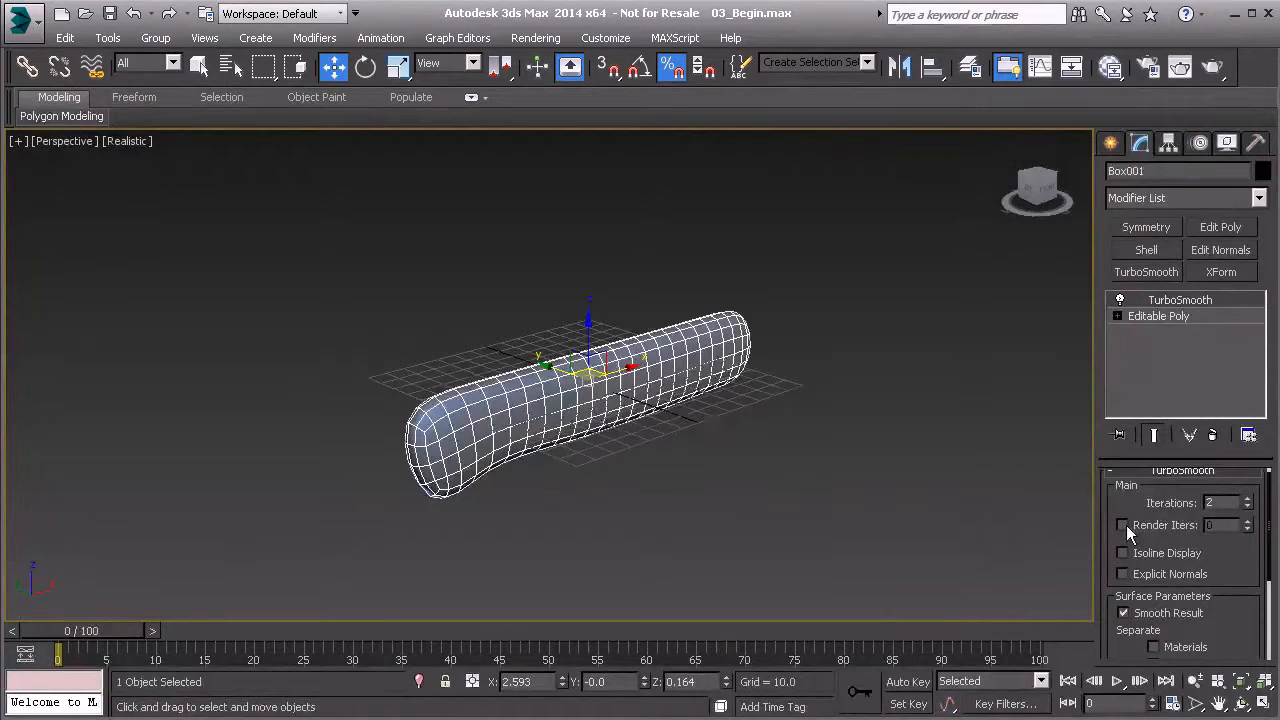
left_click(1248, 509)
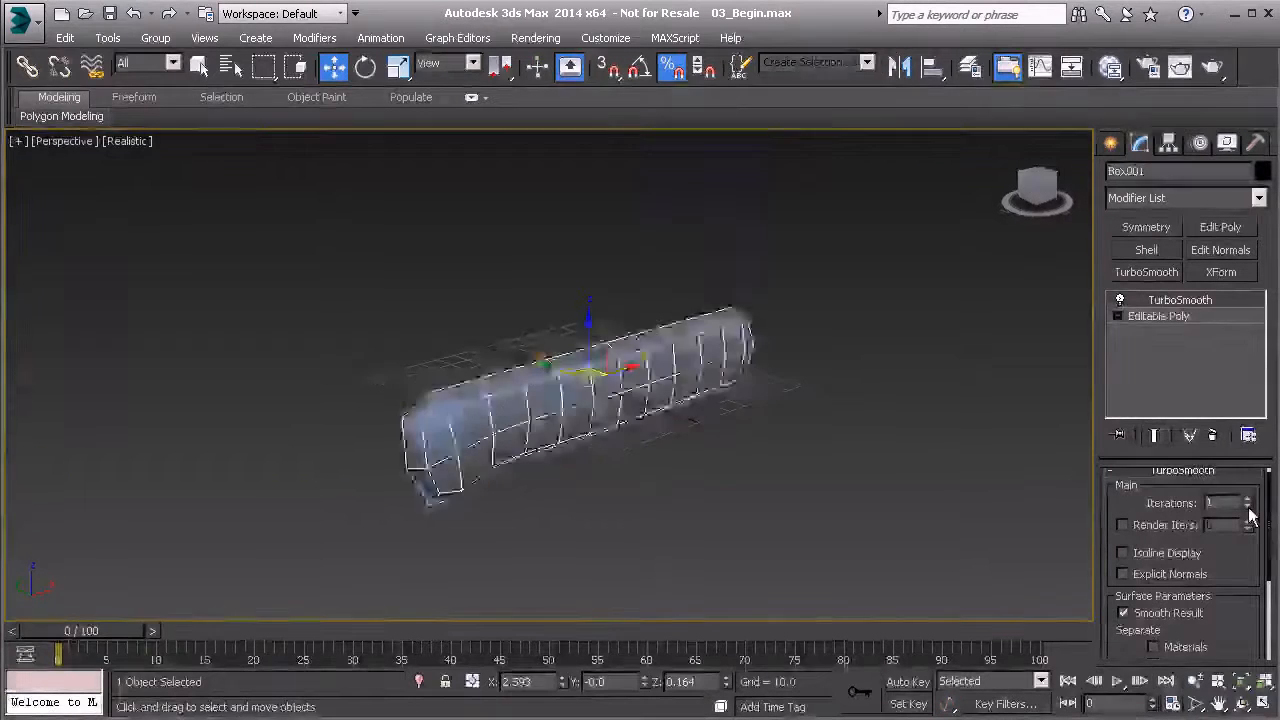
left_click(1248, 509)
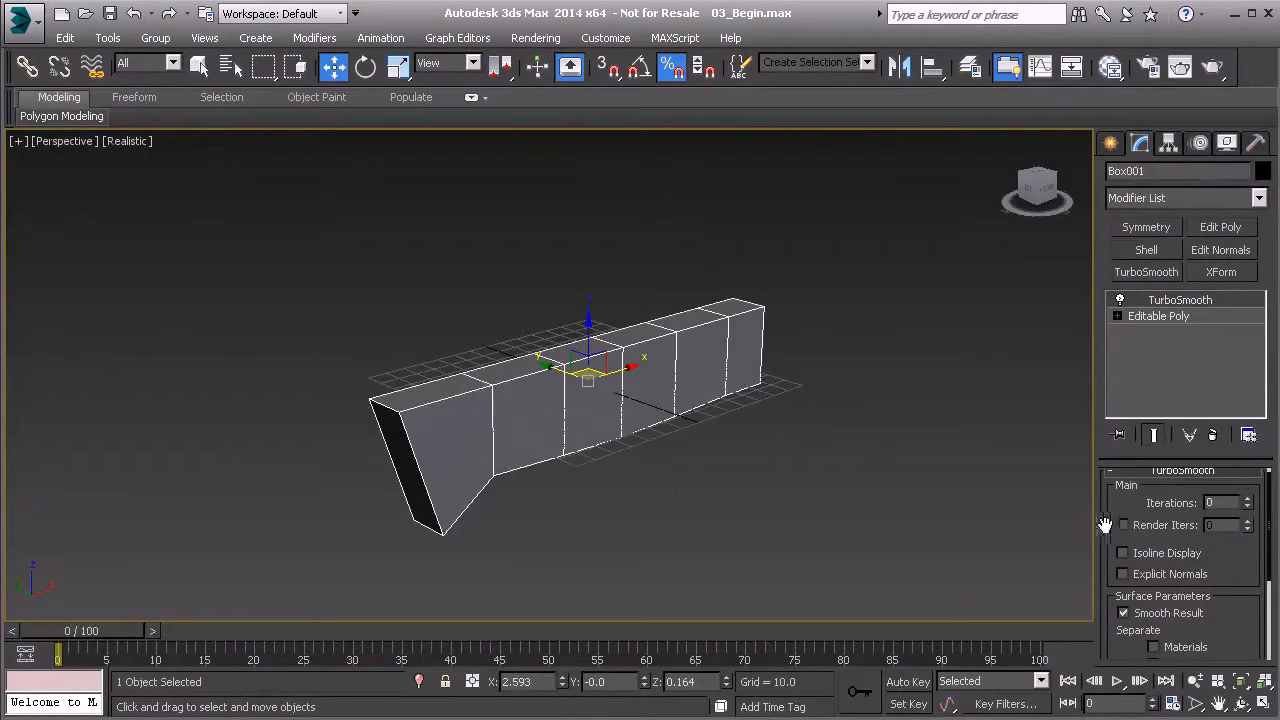
- Enable TurboSmooth's render iterations at 2, test-render the perspective view and close the rendered image
left_click(1122, 524)
left_click(1249, 521)
left_click(1249, 521)
left_click(1180, 66)
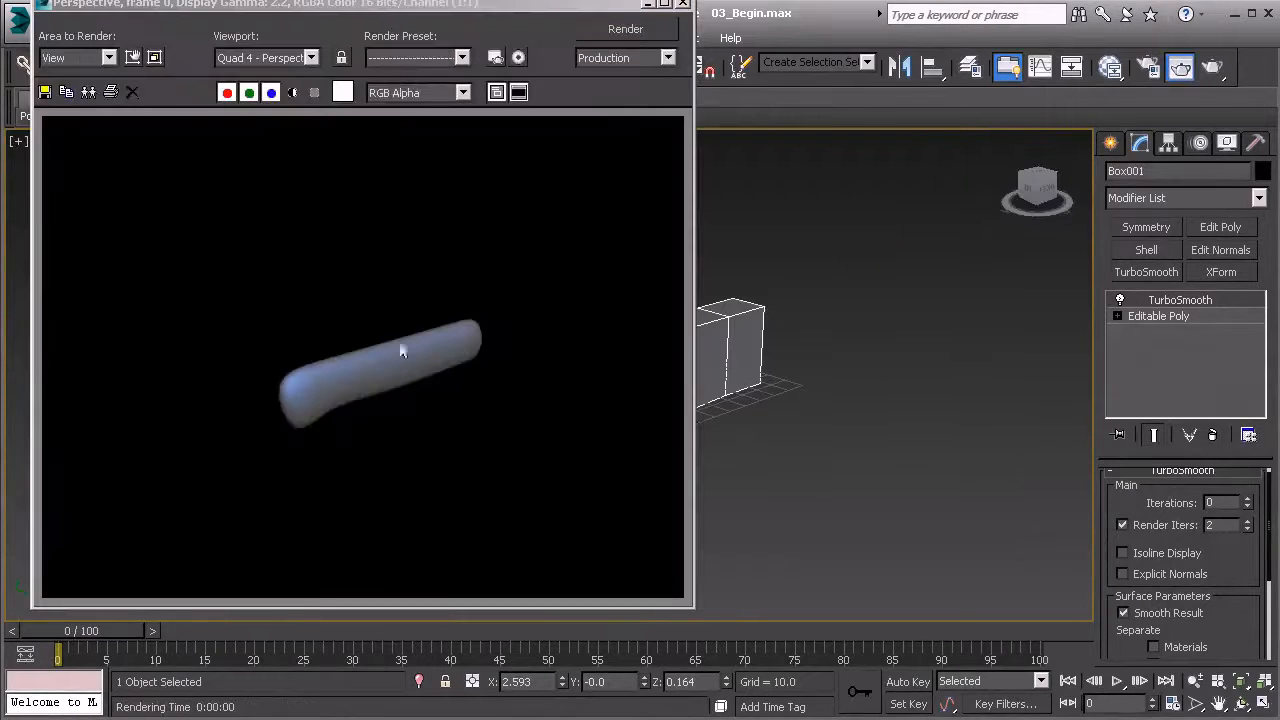
left_click(683, 5)
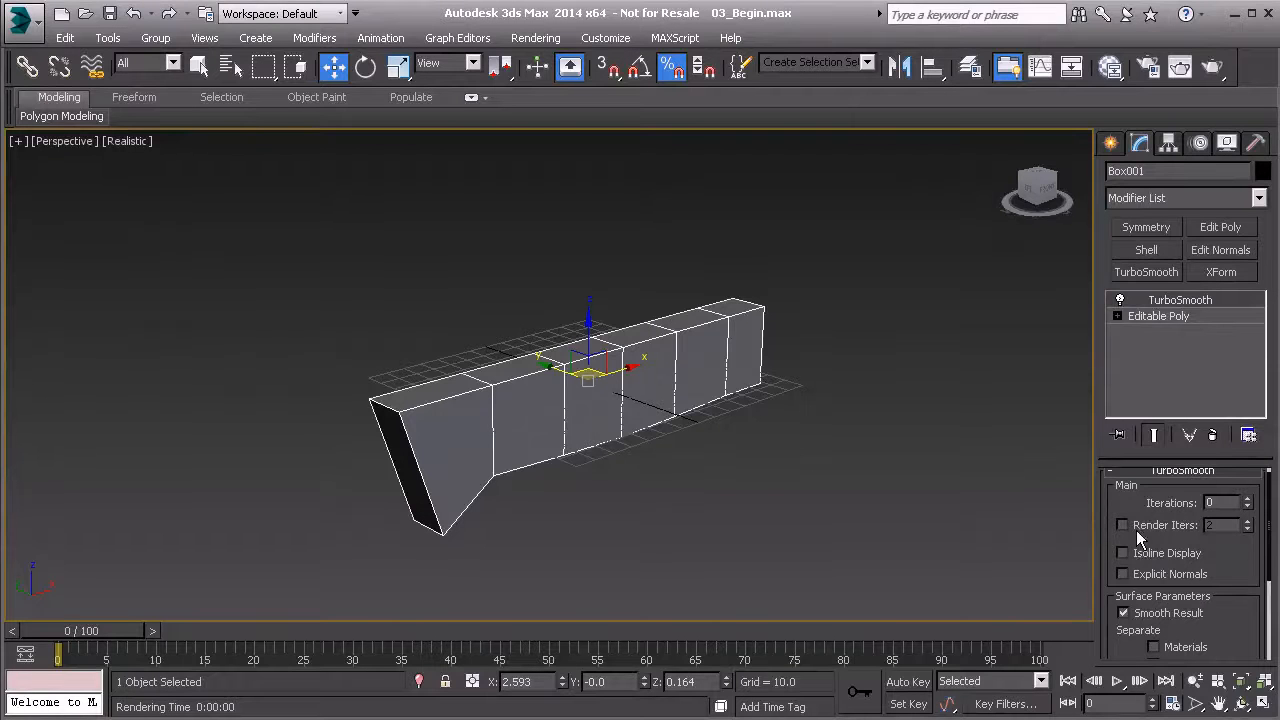
- Set the TurboSmooth iterations to 2 and turn on Isoline Display for the handle mesh
left_click(1247, 498)
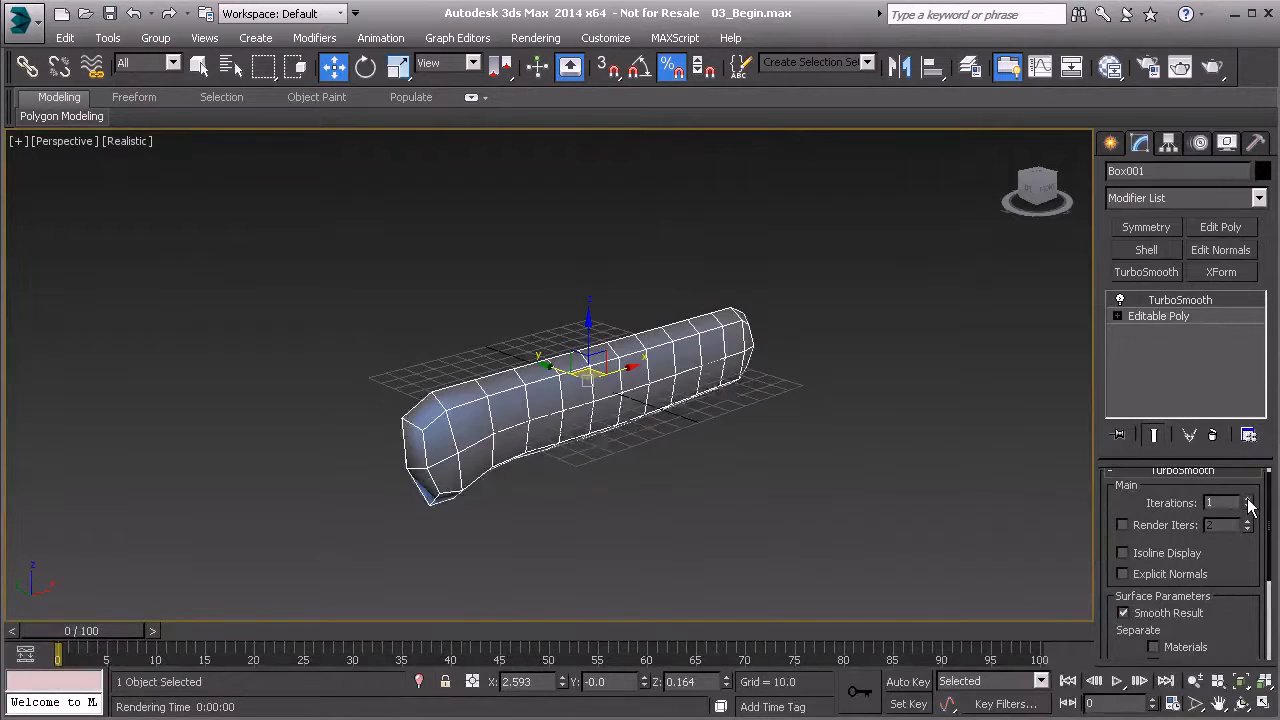
left_click(1247, 499)
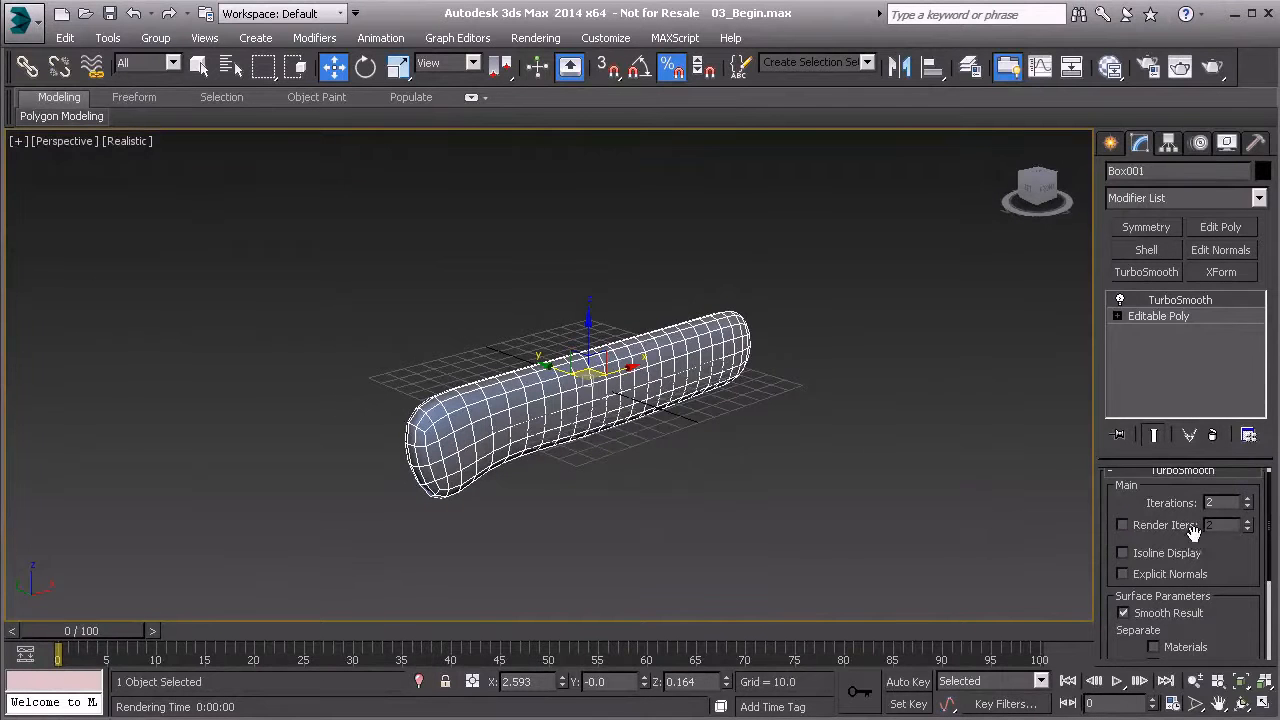
scroll(1188, 532, "down", 2)
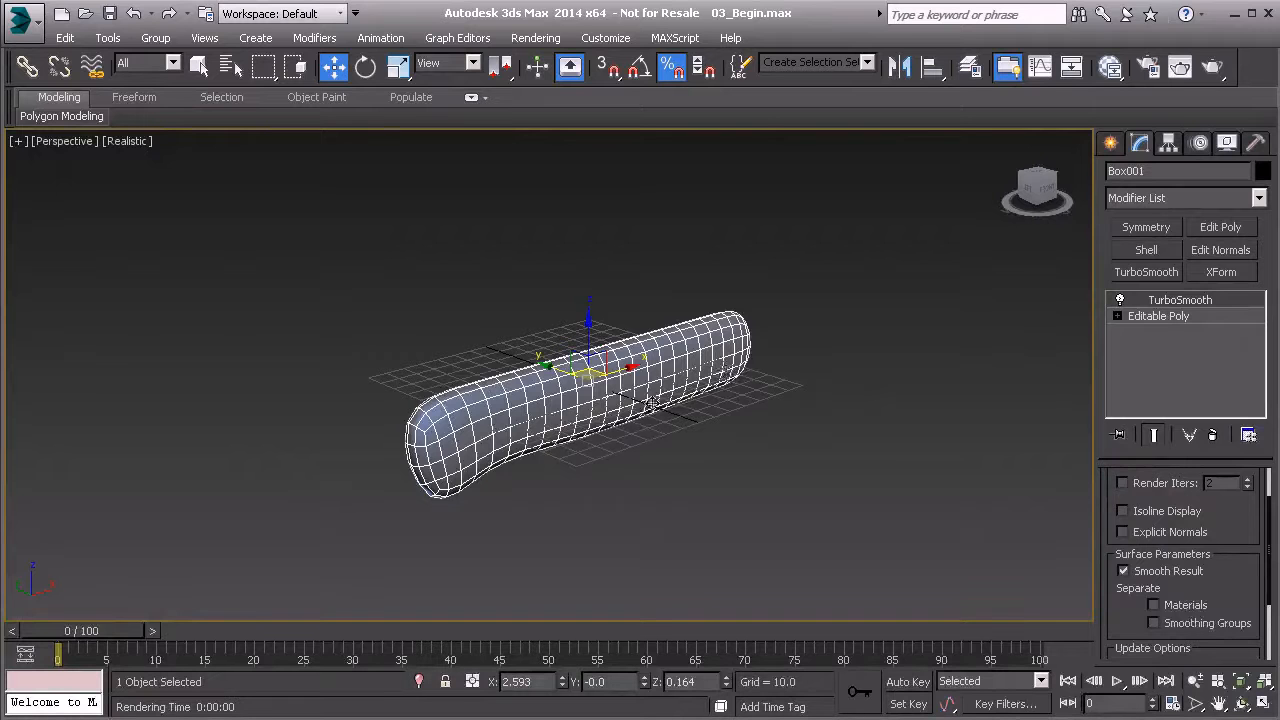
left_click(1122, 511)
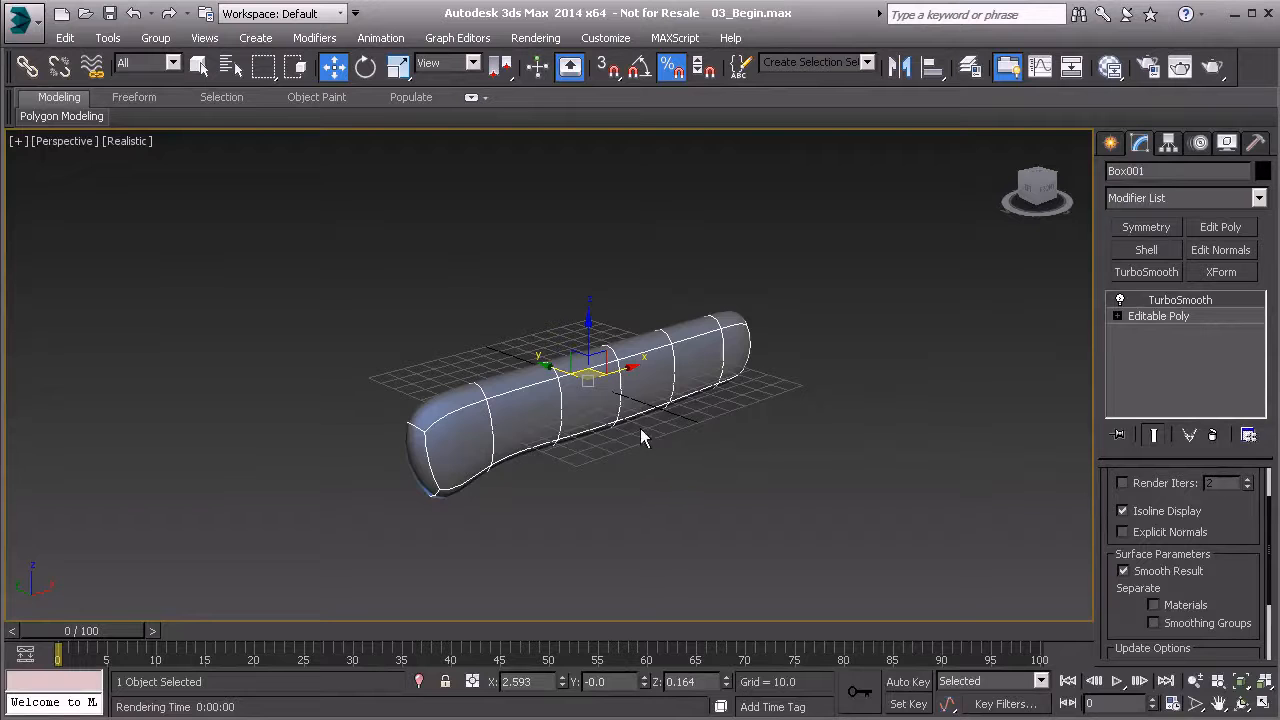
middle_click_drag(685, 356, 510, 408, "alt")
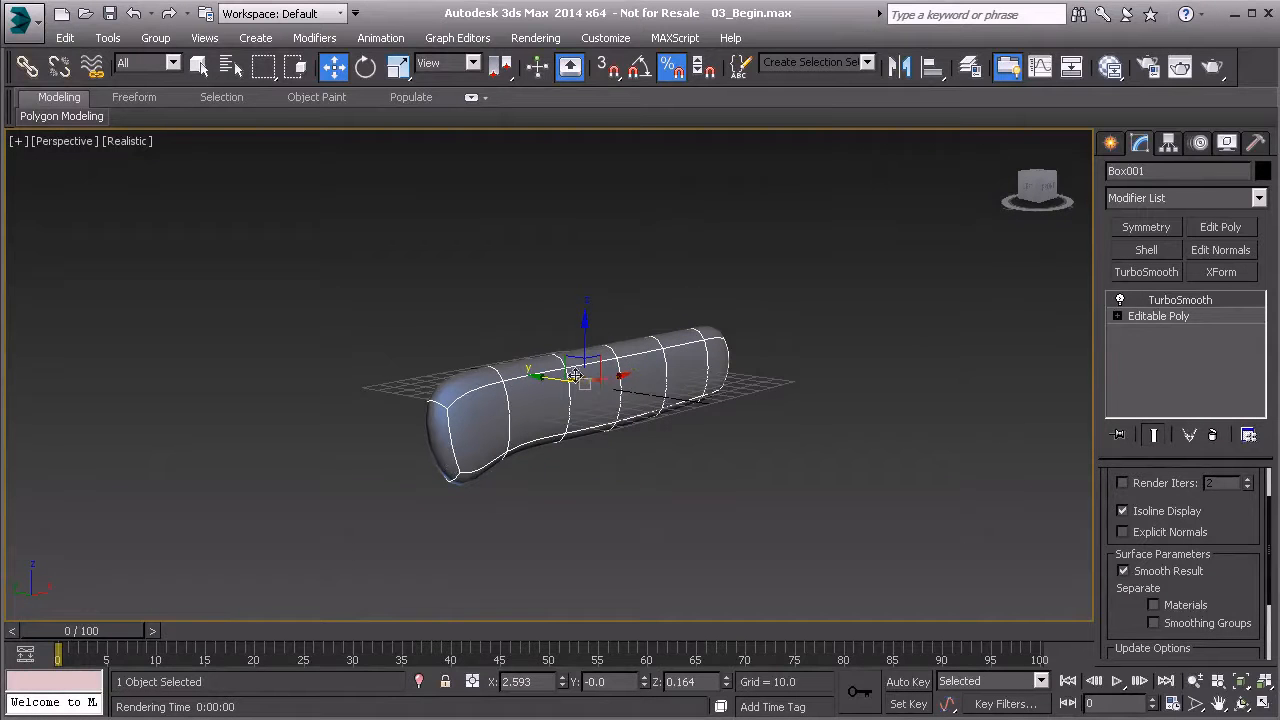
- Try 1 and 3 TurboSmooth iterations, compare the mesh with Isoline Display off and on, and return to 2 iterations
scroll(1262, 545, "up", 2)
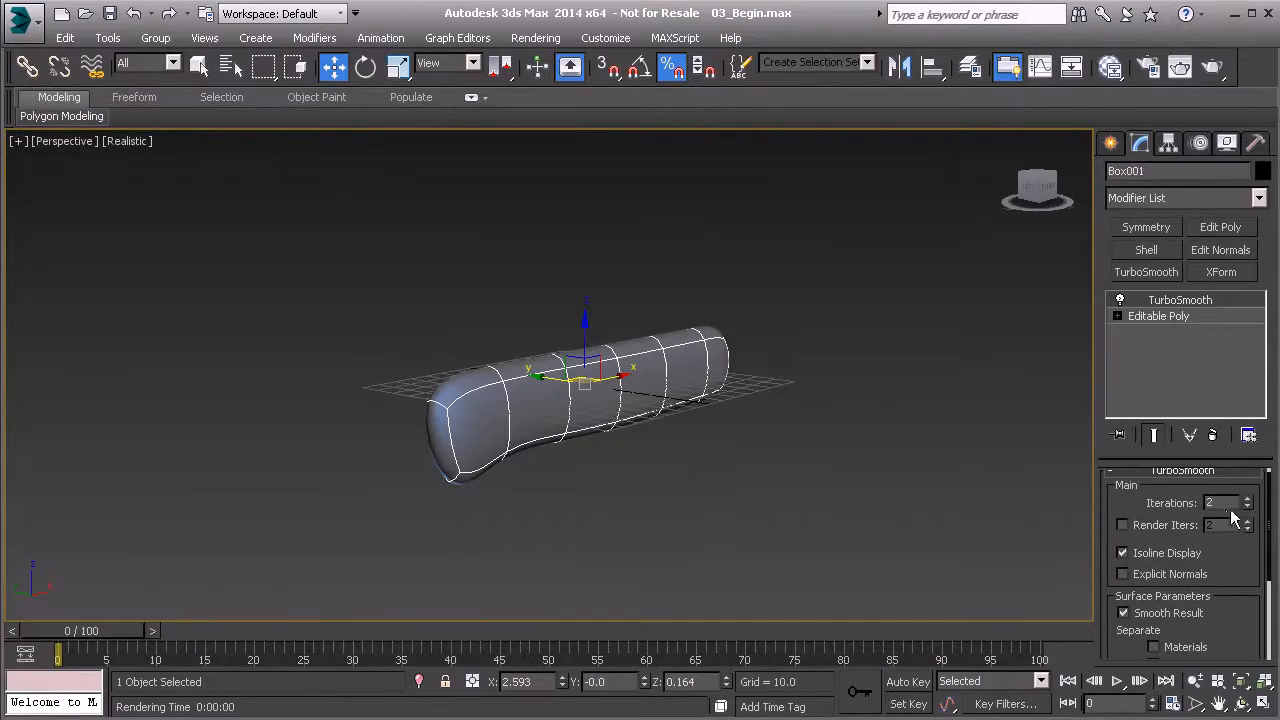
left_click(1247, 507)
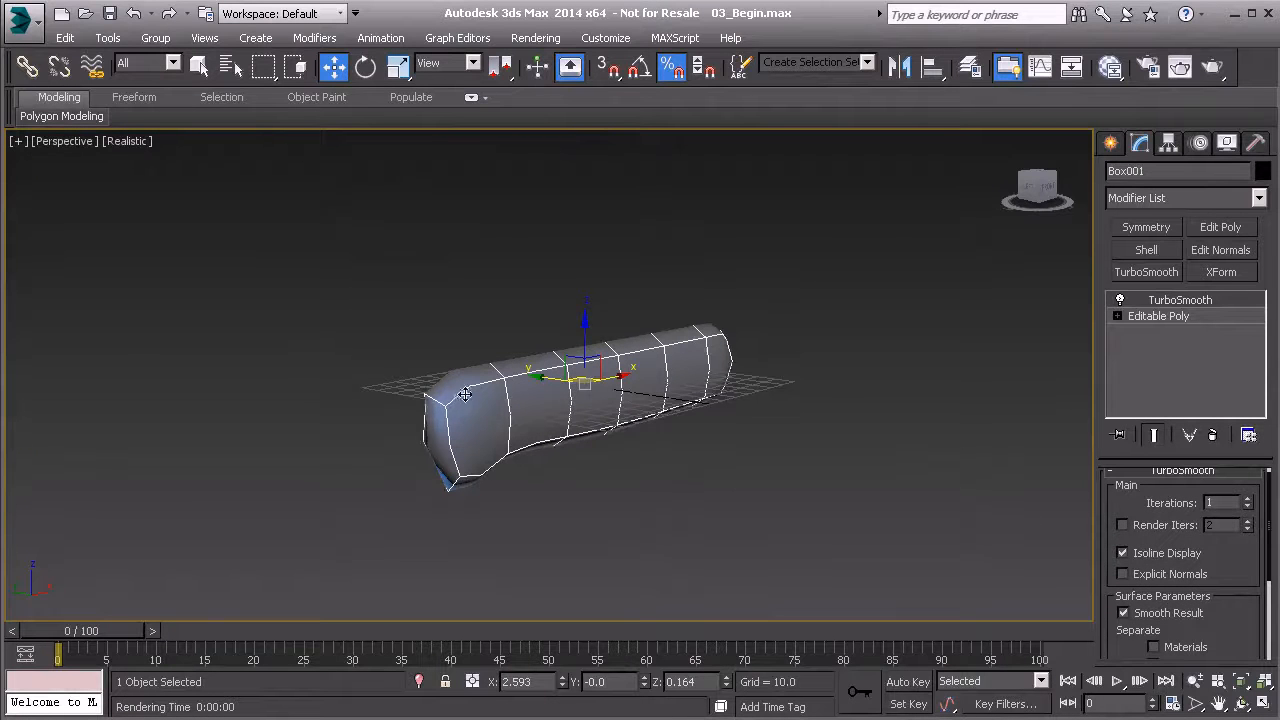
left_click(1247, 499)
left_click(1247, 499)
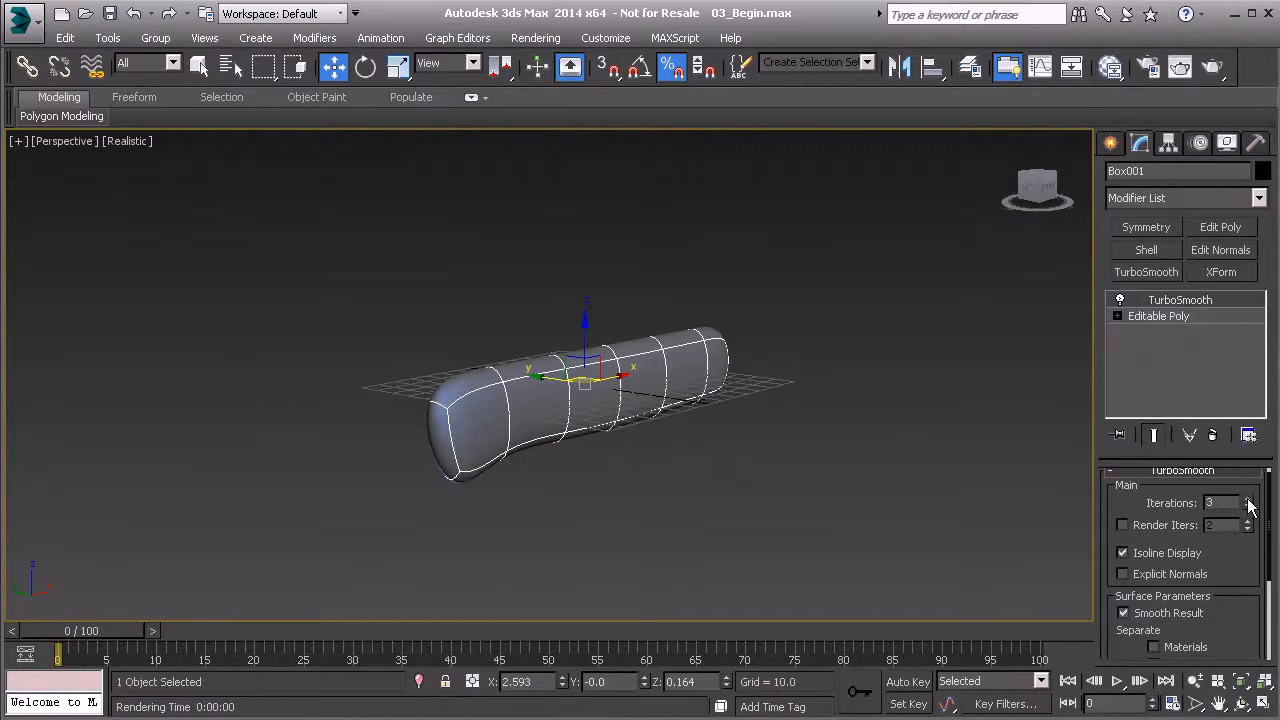
left_click(1123, 553)
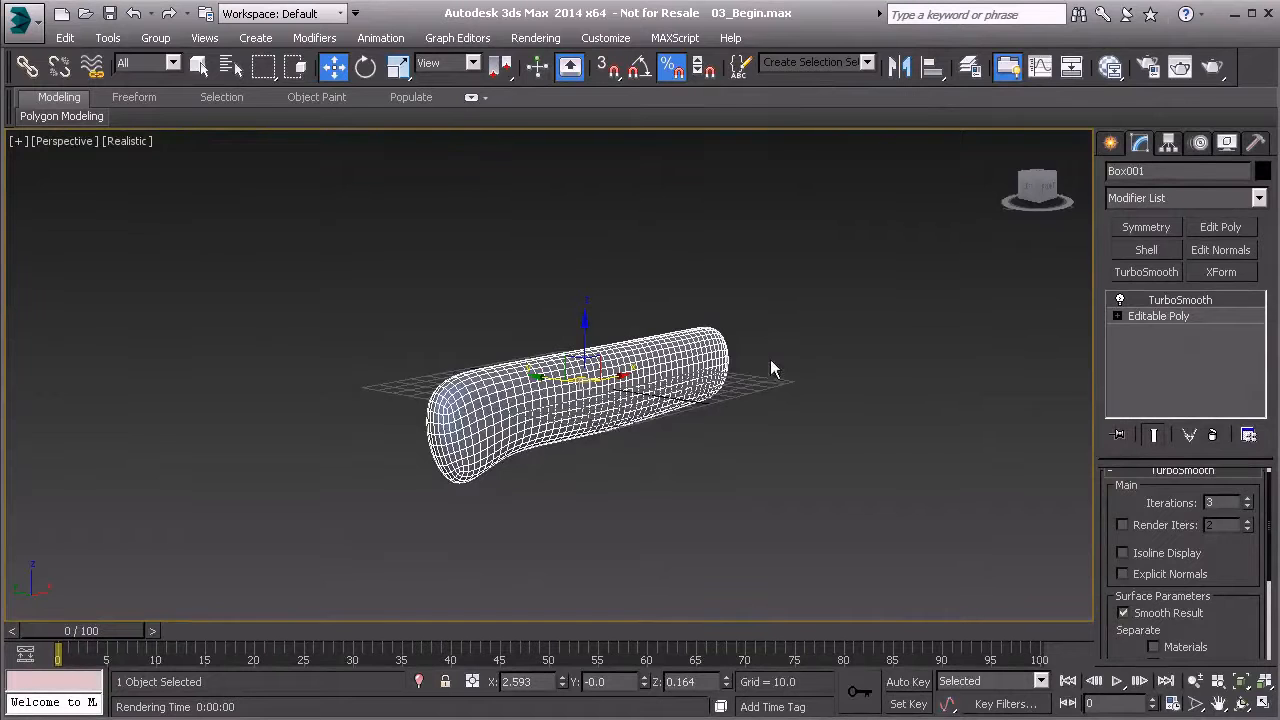
left_click(1122, 553)
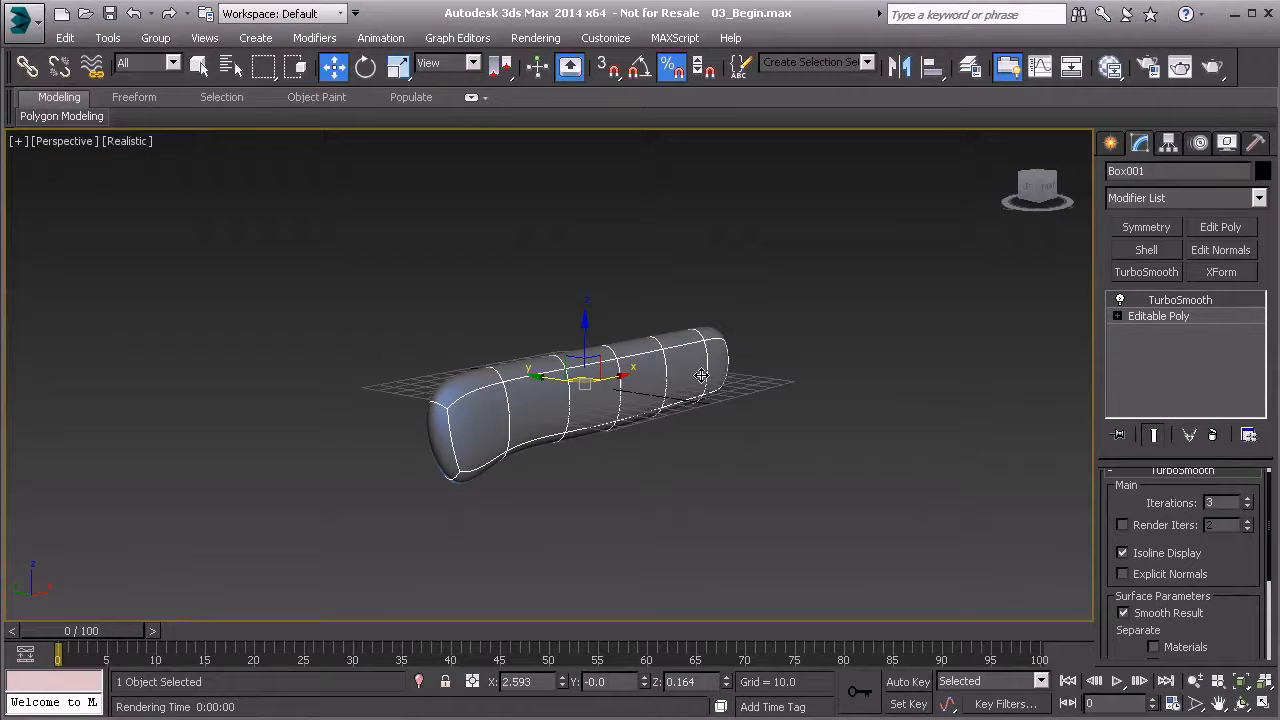
left_click(1247, 507)
left_click_drag(1273, 575, 1275, 667)
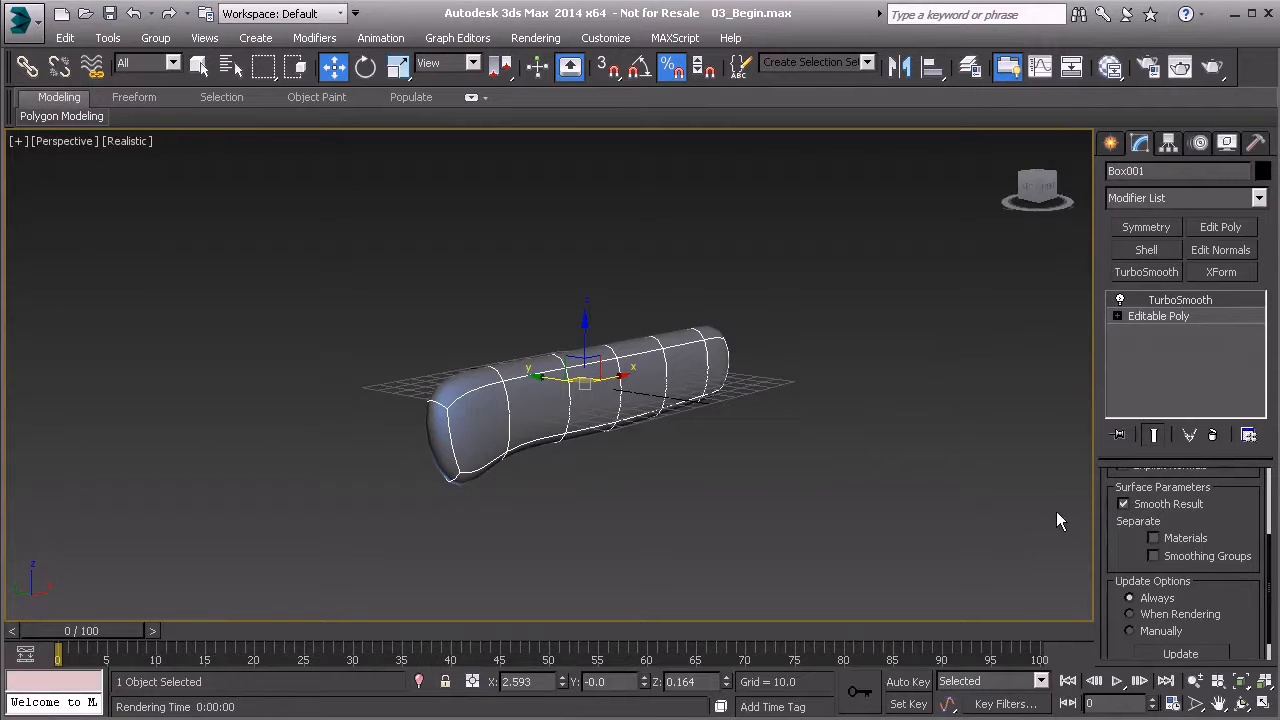
left_click_drag(1114, 509, 1121, 630)
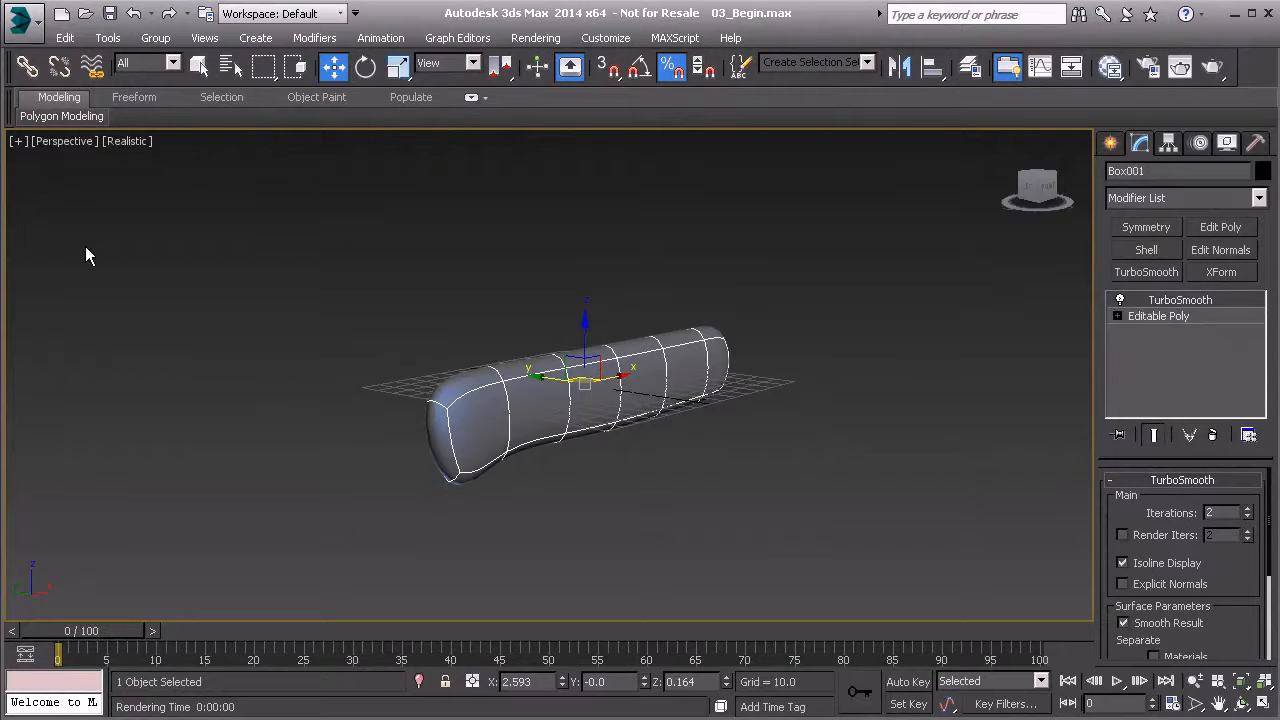
- Switch the TurboSmooth modifier off and back on to compare the base and smoothed shapes, and inspect the handle from several angles
left_click(1120, 300)
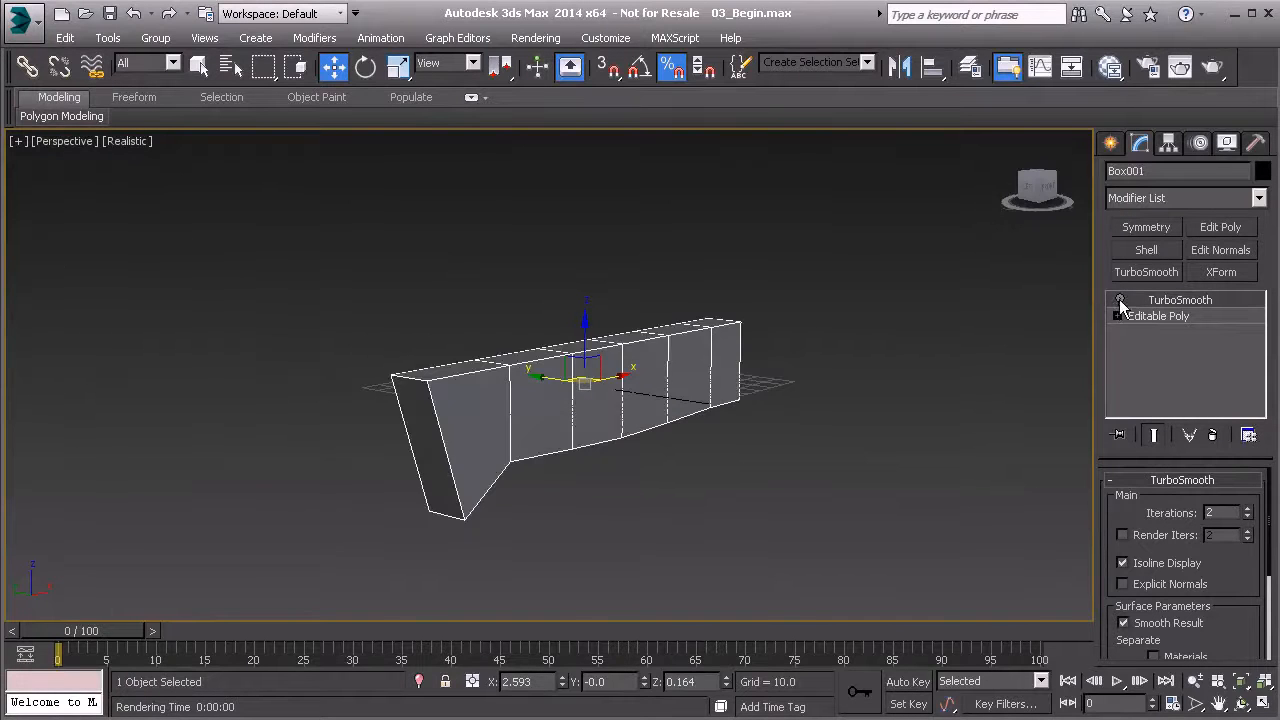
middle_click_drag(568, 362, 515, 385, "alt")
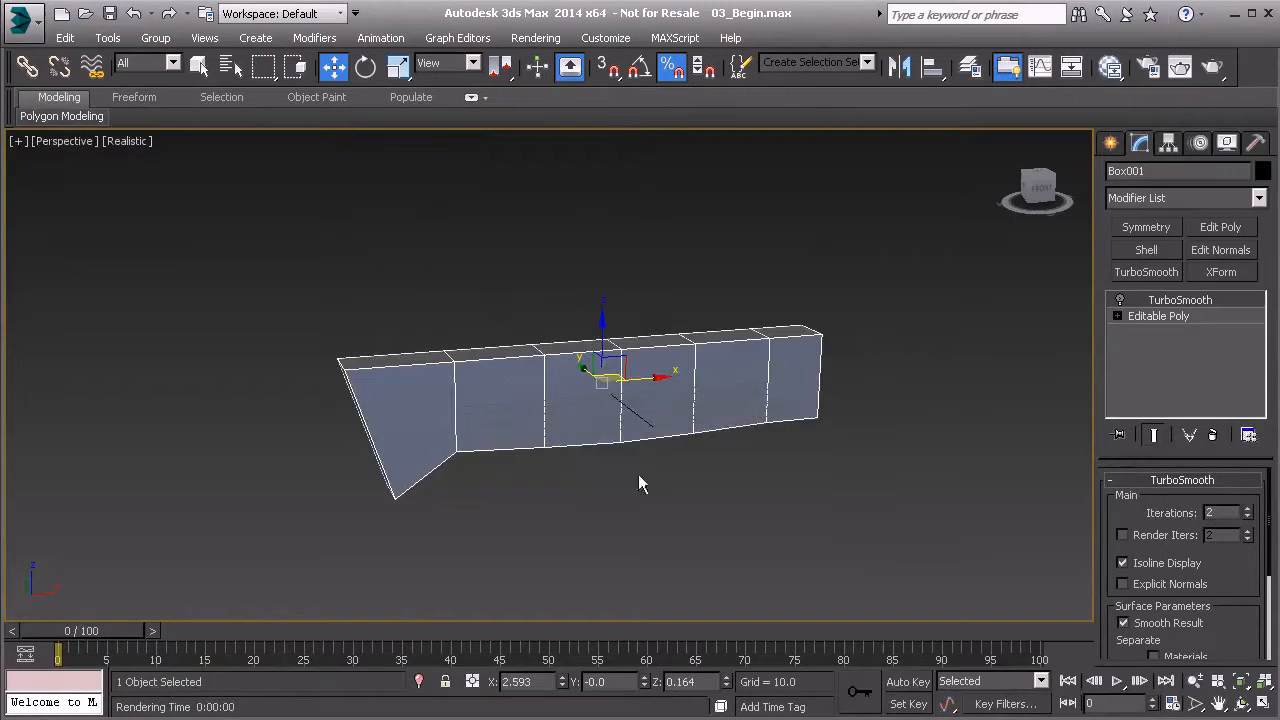
left_click(1120, 299)
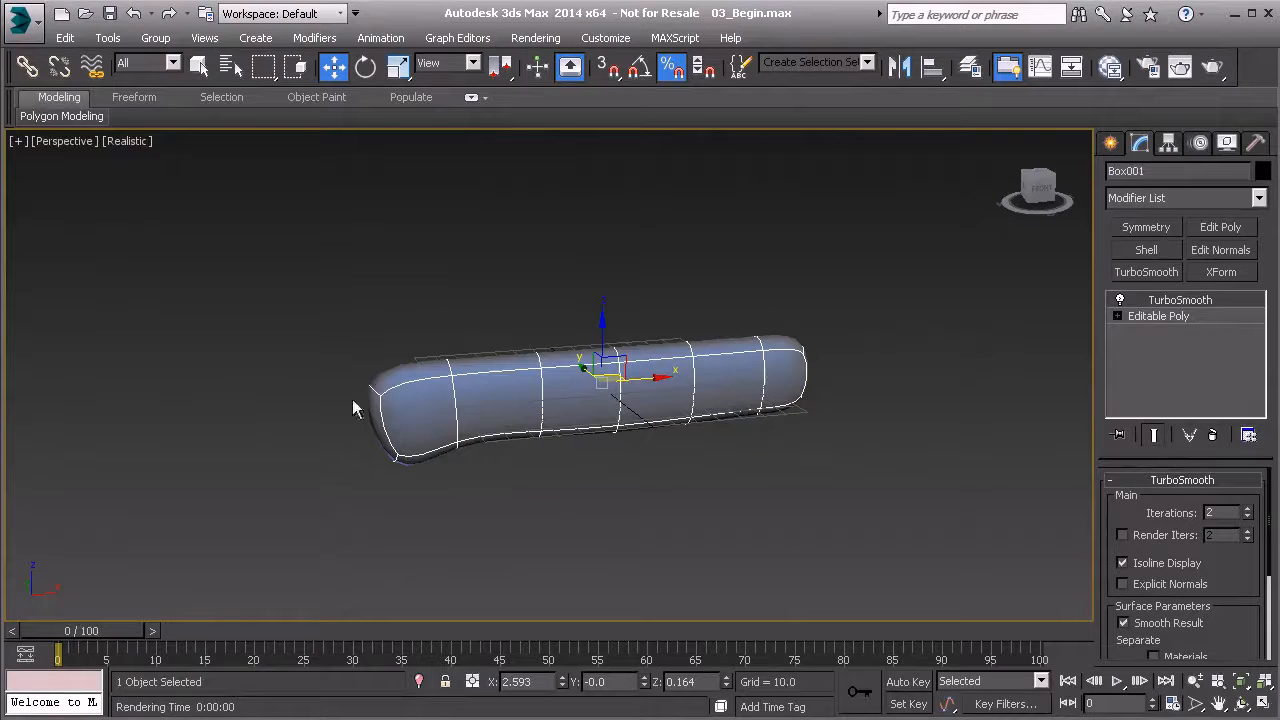
middle_click_drag(490, 441, 402, 419, "alt")
middle_click_drag(472, 341, 594, 388, "alt")
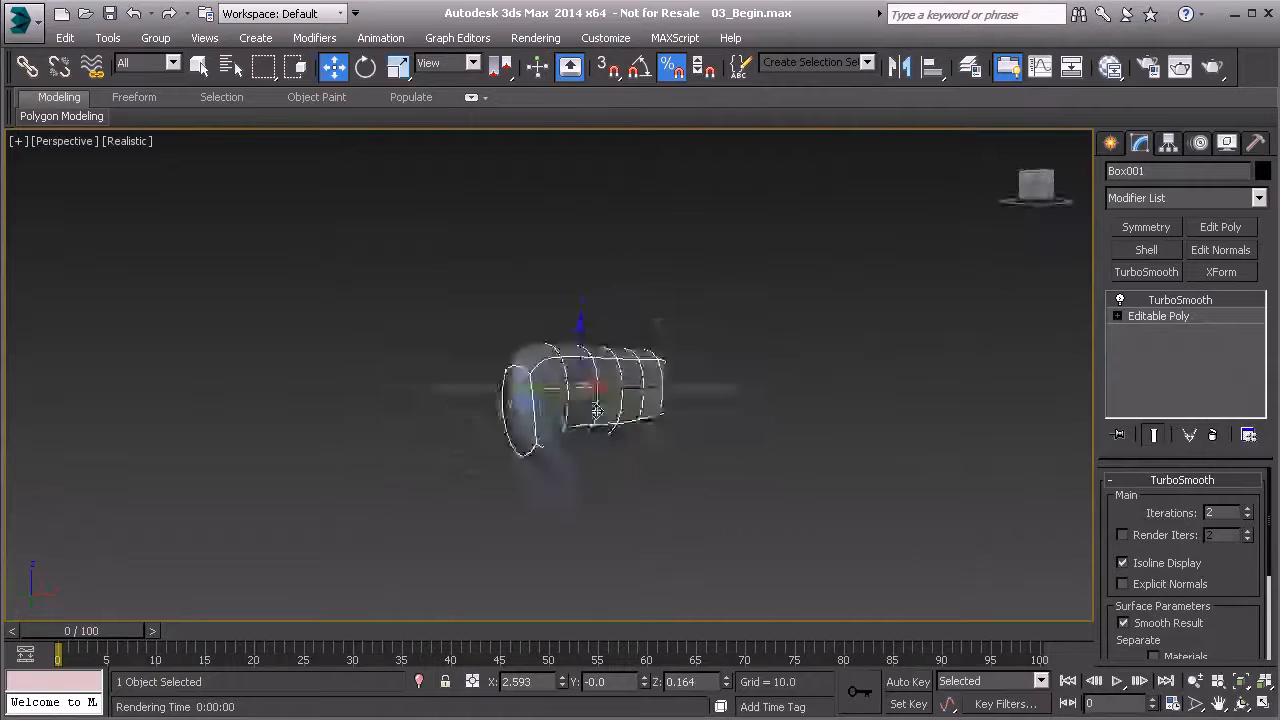
middle_click_drag(588, 451, 497, 431, "alt")
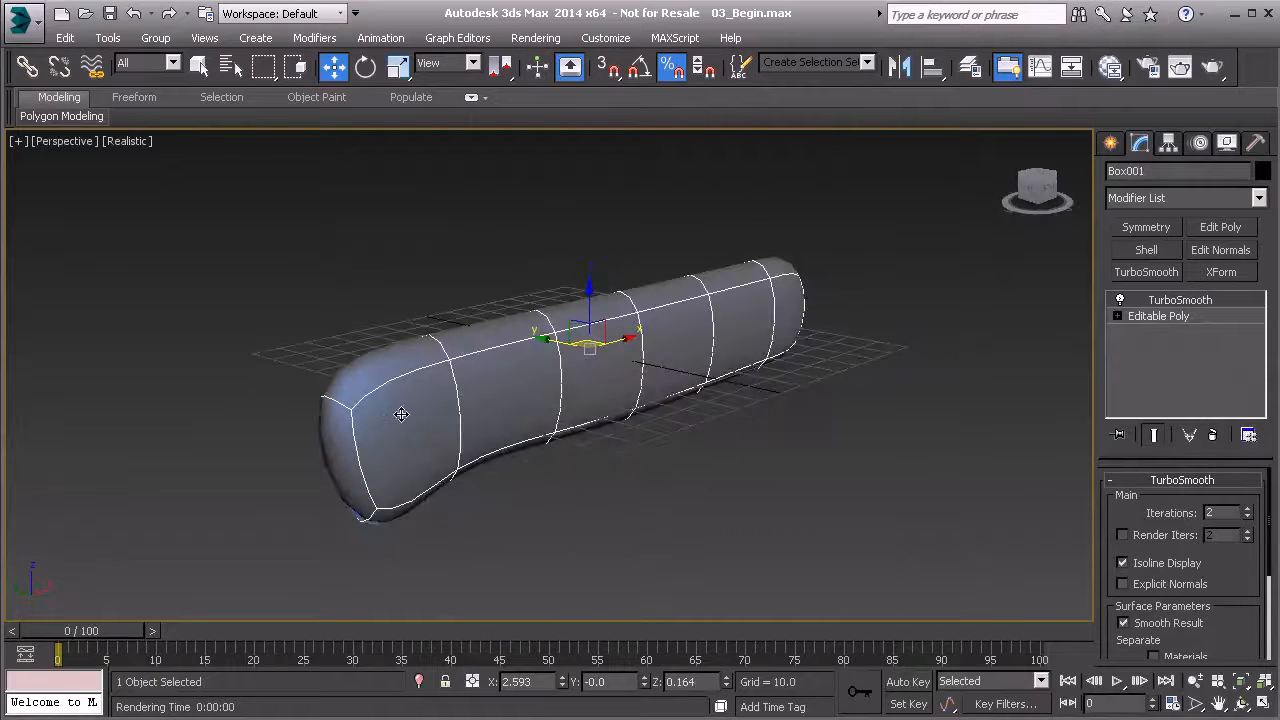